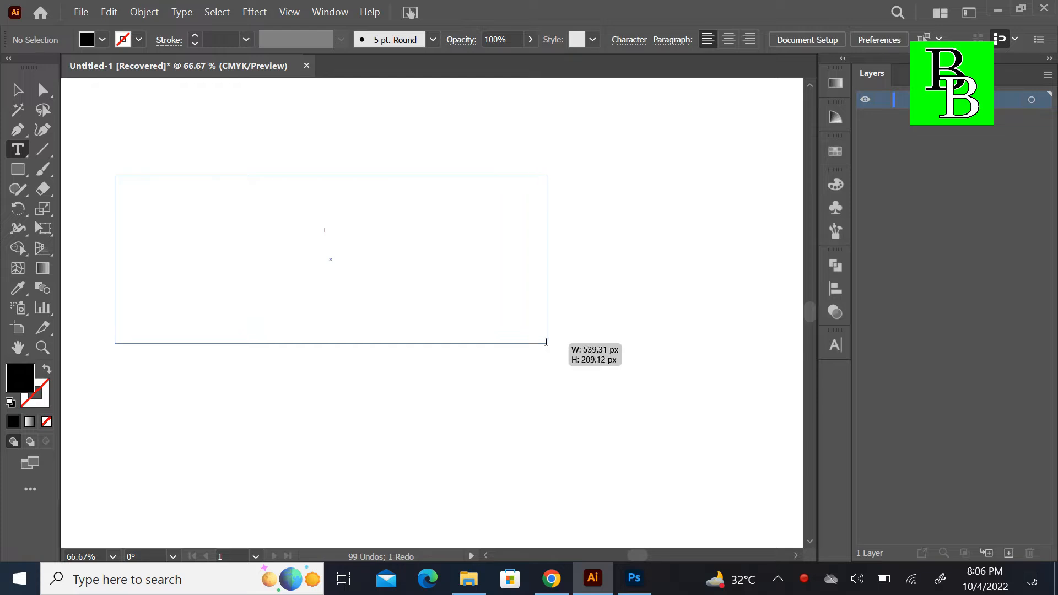
# Replace the placeholder in the text frame with LOVE and set its font to Arial Rounded MT Bold
pyautogui.press('BackSpace')
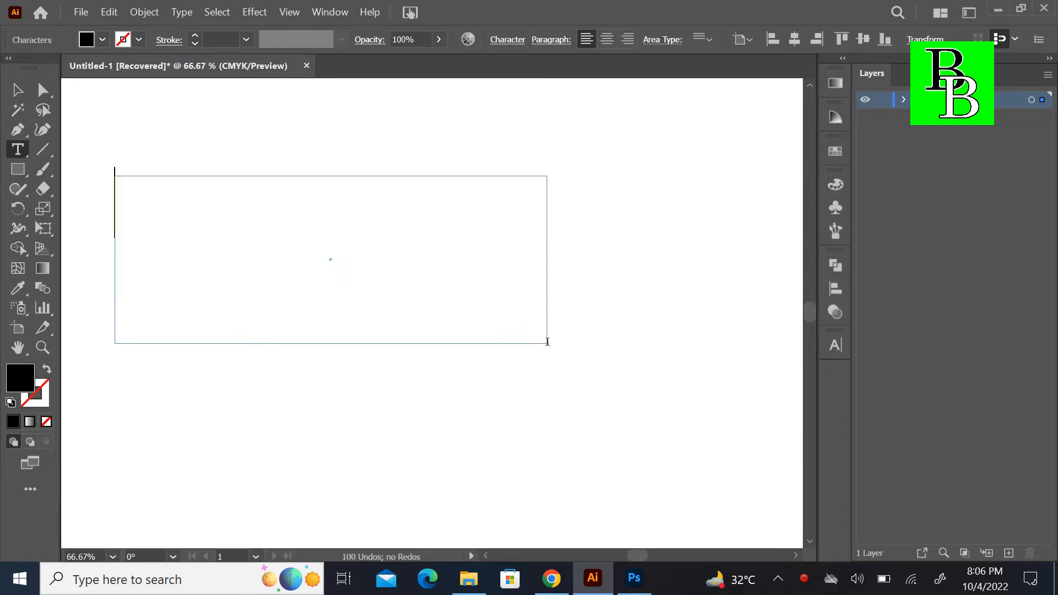
pyautogui.write('LOVE')
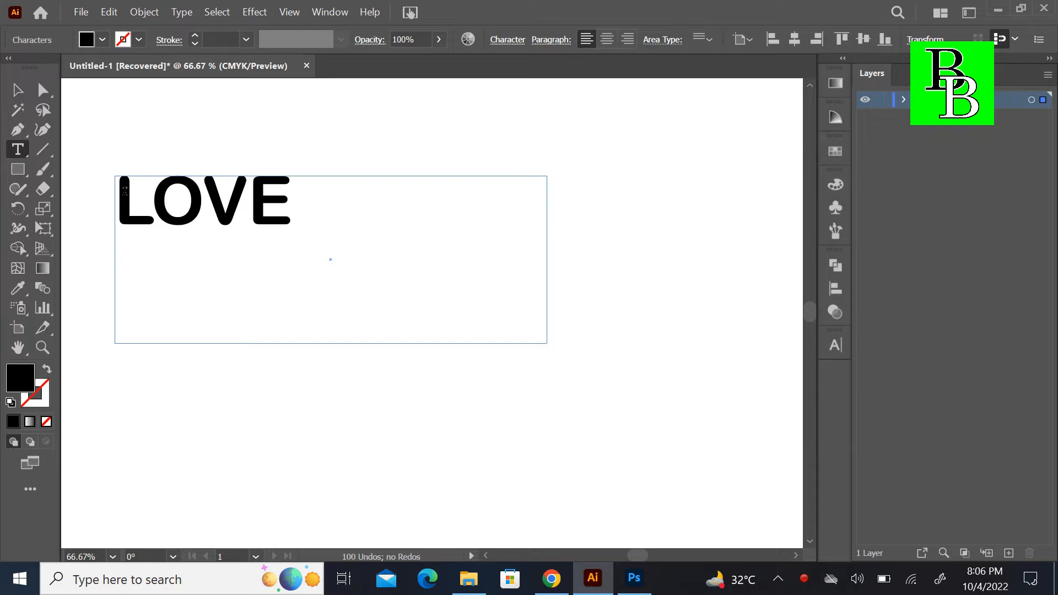
pyautogui.hotkey('ctrl', 'a')
pyautogui.click(836, 345)
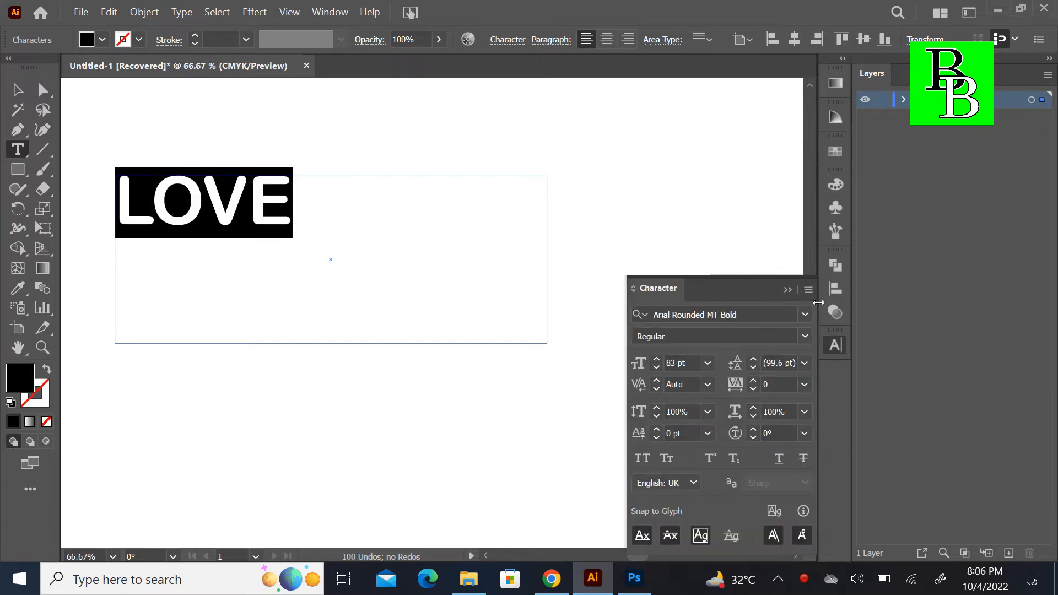
pyautogui.click(806, 315)
pyautogui.click(761, 311)
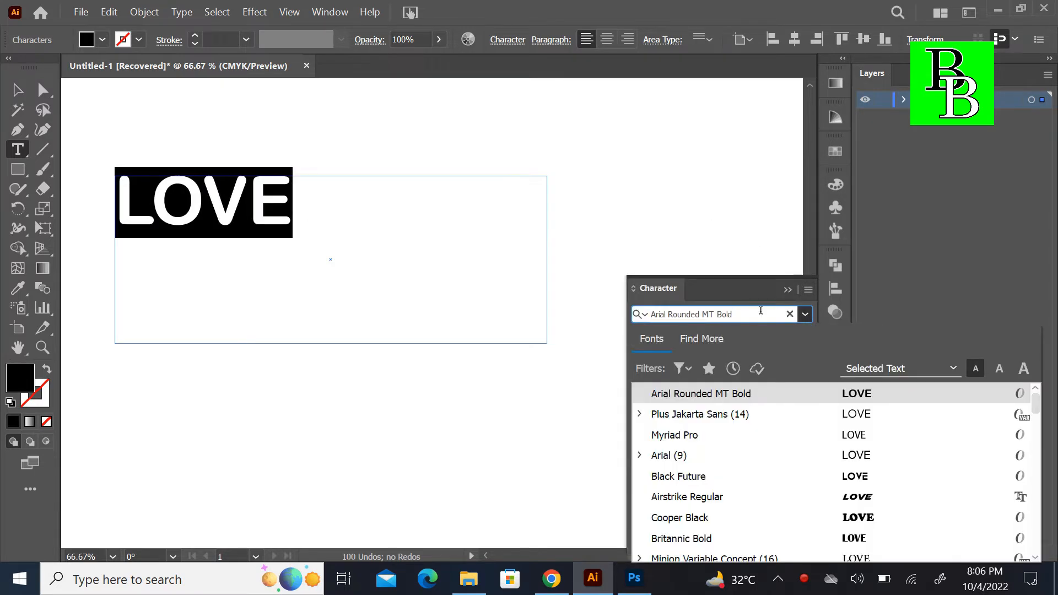
pyautogui.press('BackSpace')
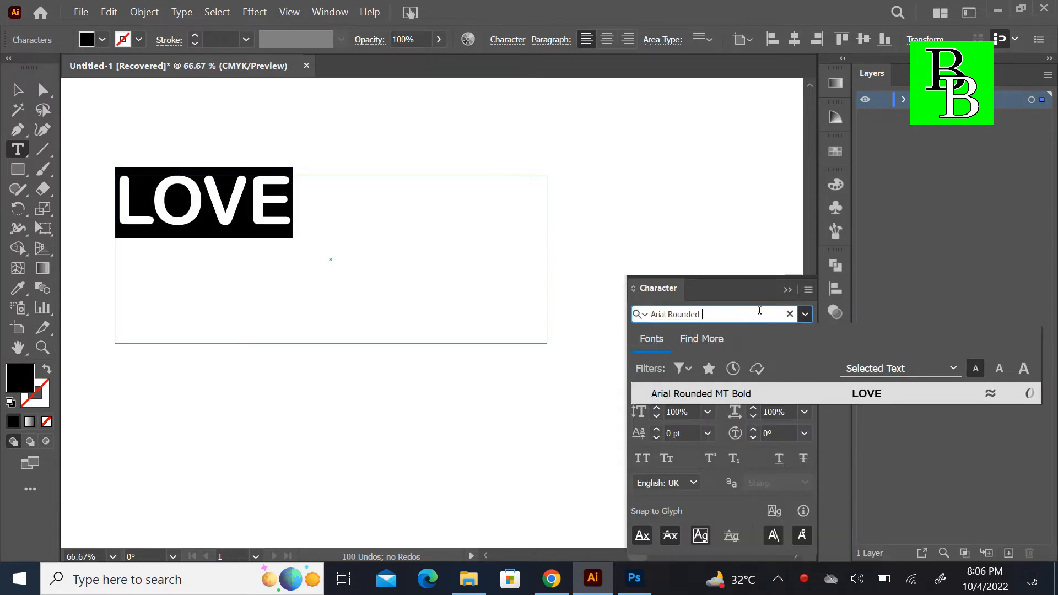
pyautogui.press('Return')
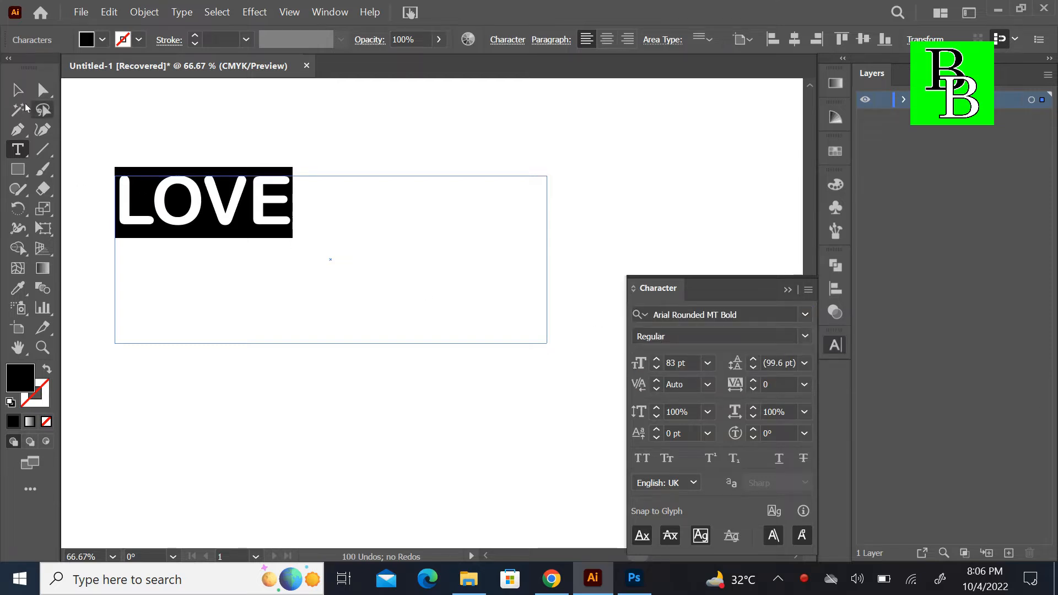
# Convert the LOVE text to outlines
pyautogui.click(17, 89)
pyautogui.rightClick(200, 203)
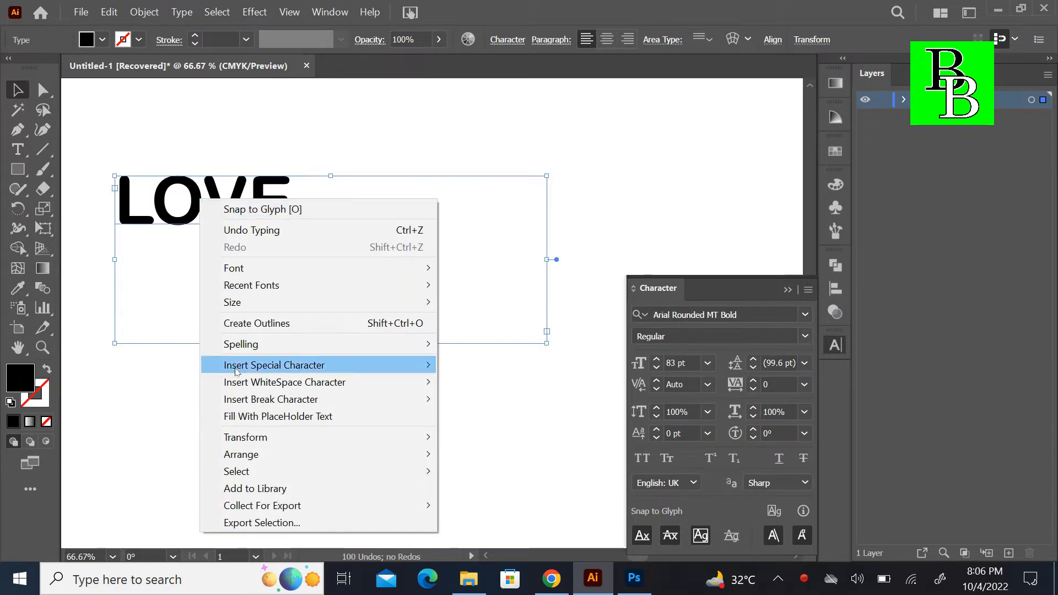
pyautogui.click(253, 325)
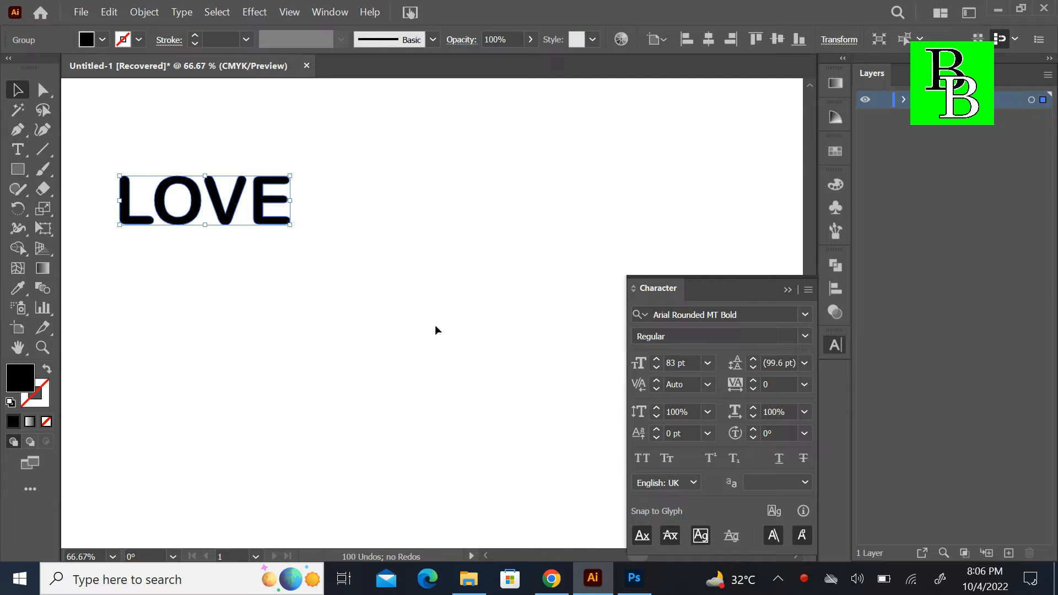
pyautogui.click(788, 290)
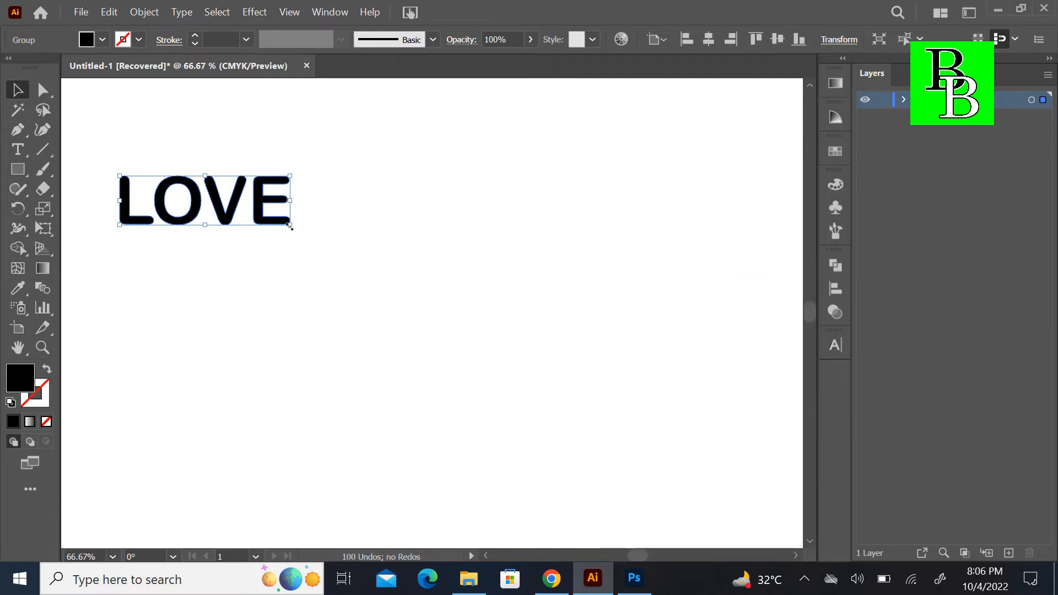
# Give the outlined LOVE lettering a black stroke with a weight of 6 pt
pyautogui.click(195, 36)
pyautogui.click(194, 36)
pyautogui.click(194, 36)
pyautogui.click(194, 36)
pyautogui.click(194, 35)
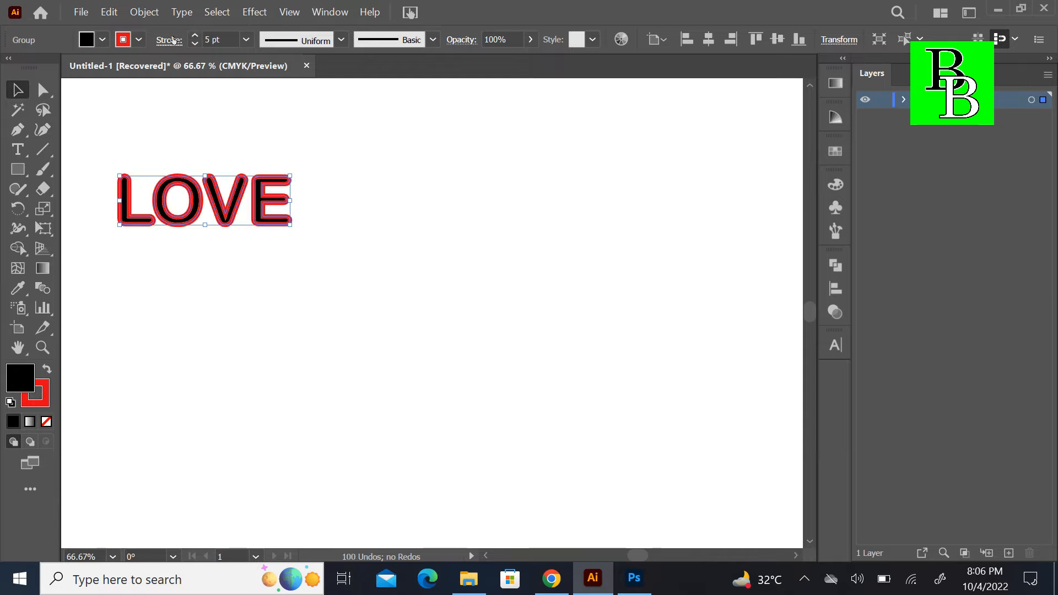
pyautogui.click(140, 40)
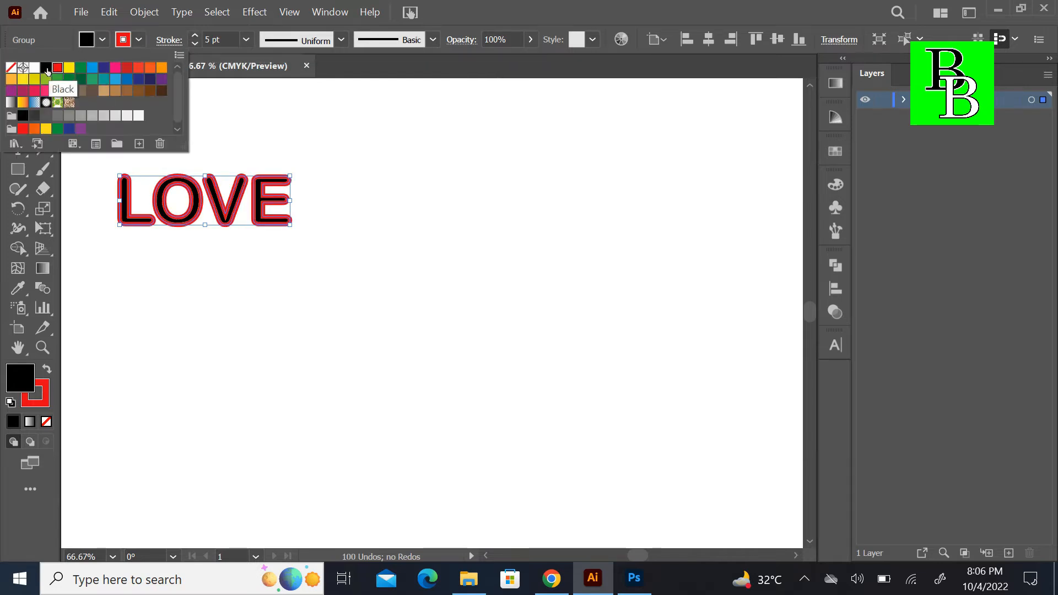
pyautogui.click(46, 67)
pyautogui.click(195, 35)
pyautogui.click(195, 35)
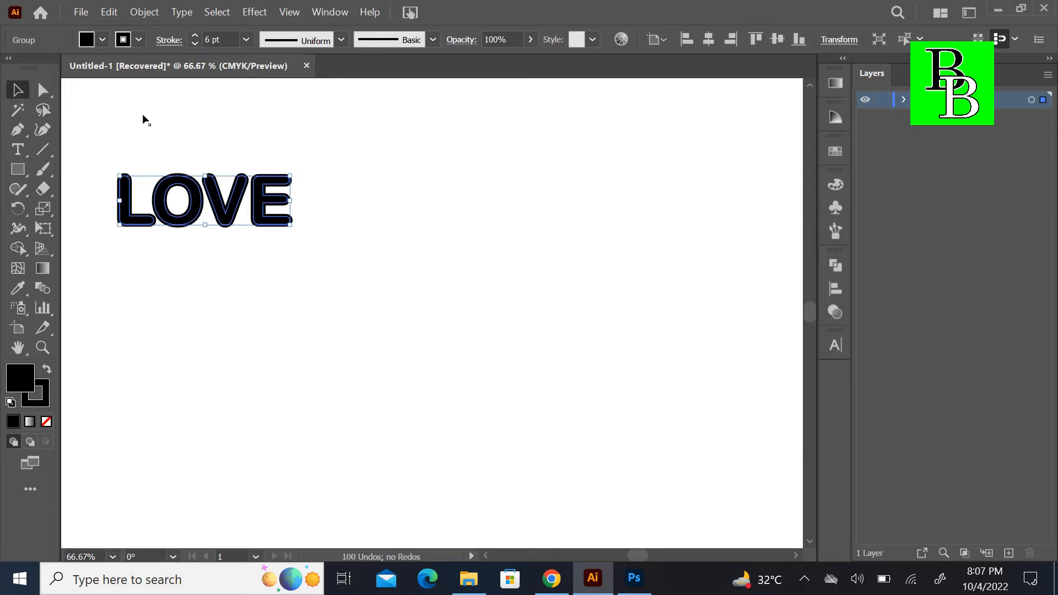
# Outline the stroke of the LOVE lettering and unite it with the letter fills using Pathfinder Unite
pyautogui.click(144, 11)
pyautogui.moveTo(229, 376)
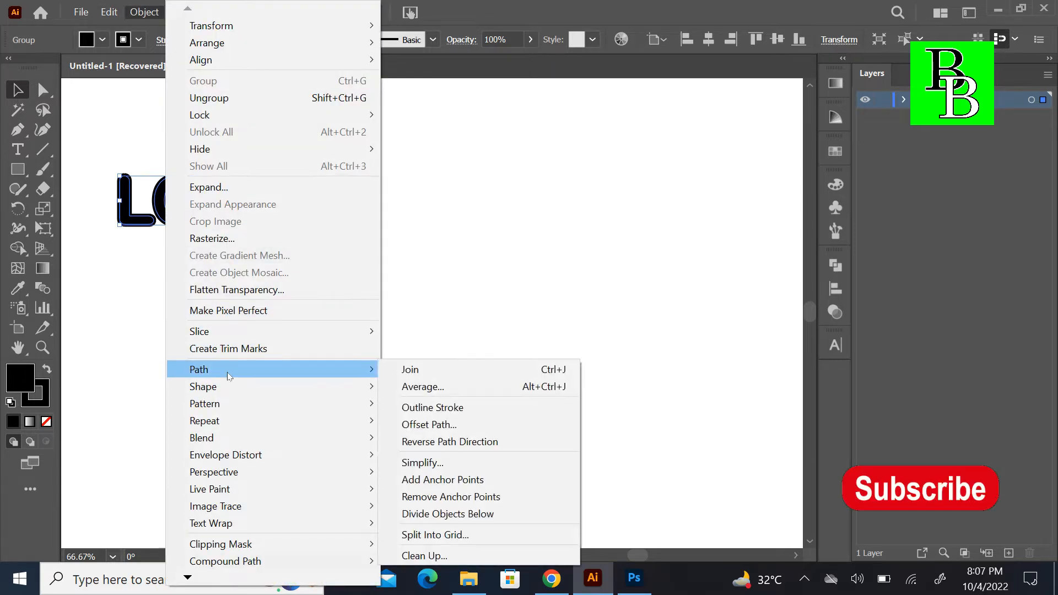
pyautogui.click(427, 409)
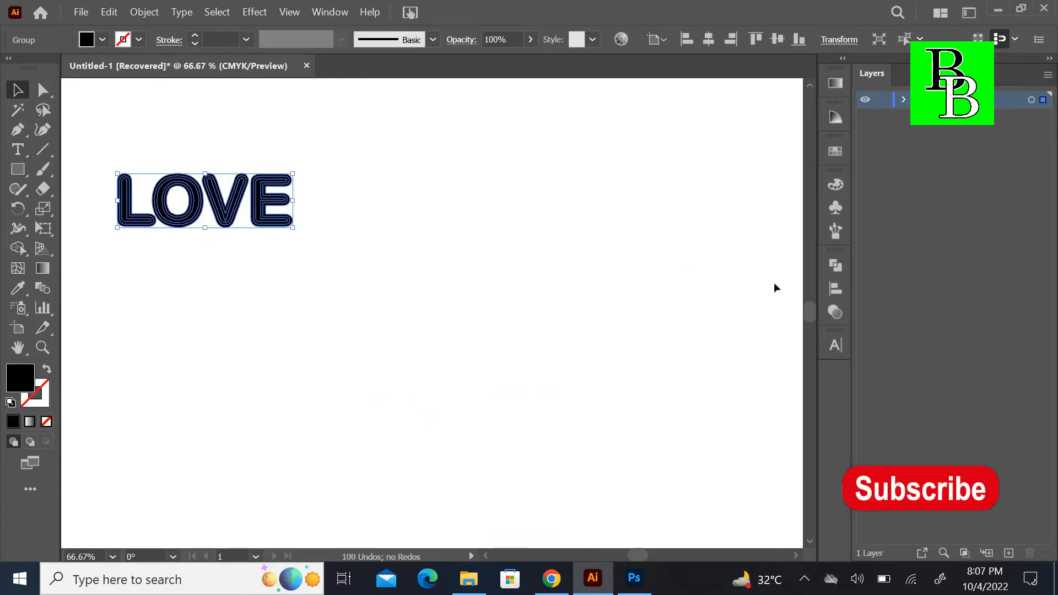
pyautogui.click(836, 266)
pyautogui.click(642, 303)
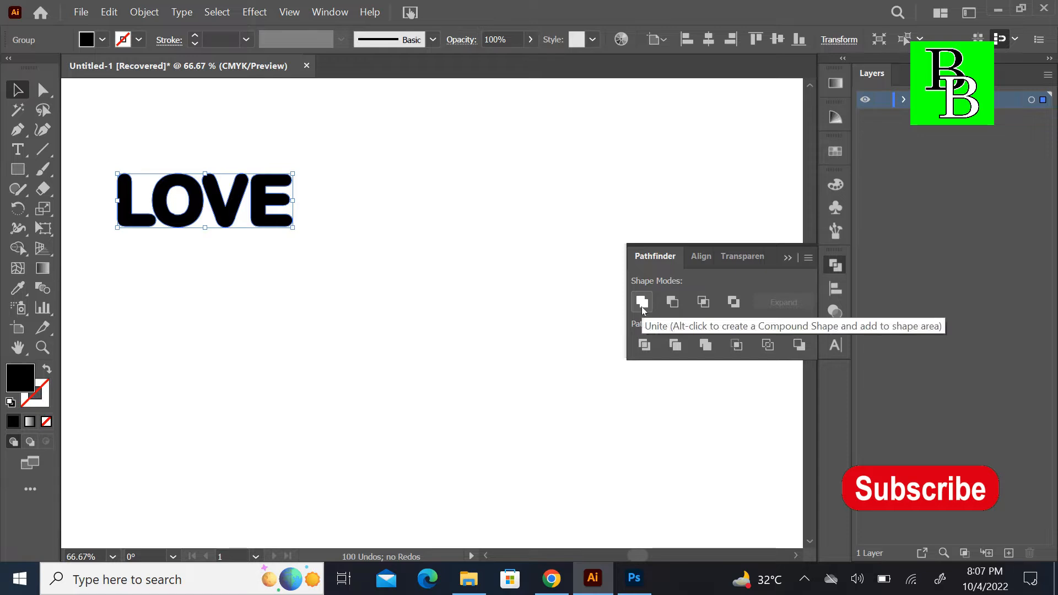
# Move the LOVE lettering to the middle of the artboard and ungroup it into separate letters
pyautogui.moveTo(268, 204); pyautogui.dragTo(494, 275)
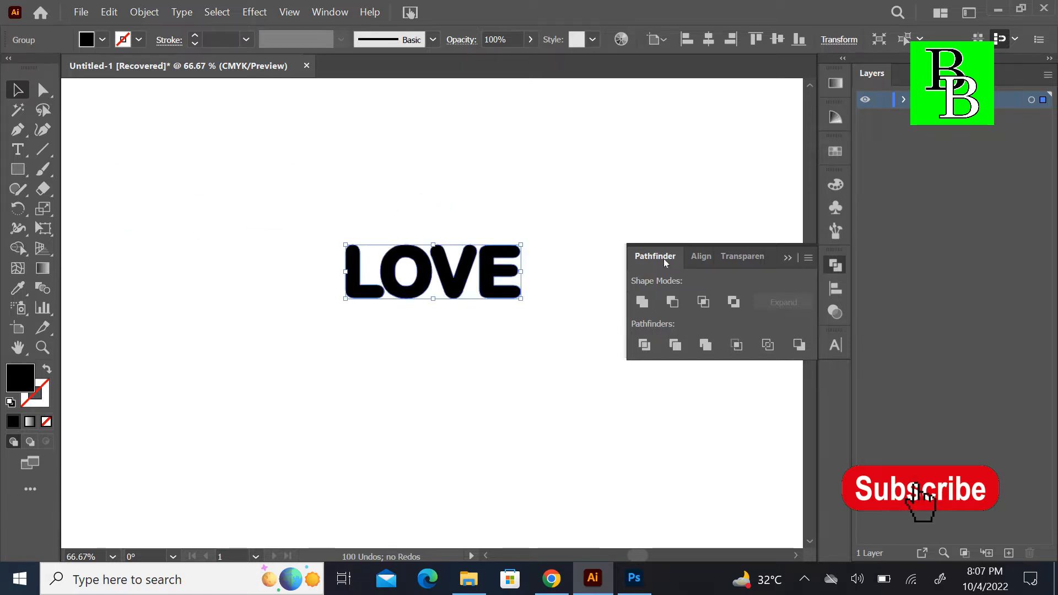
pyautogui.click(793, 259)
pyautogui.hotkey('ctrl', 'c')
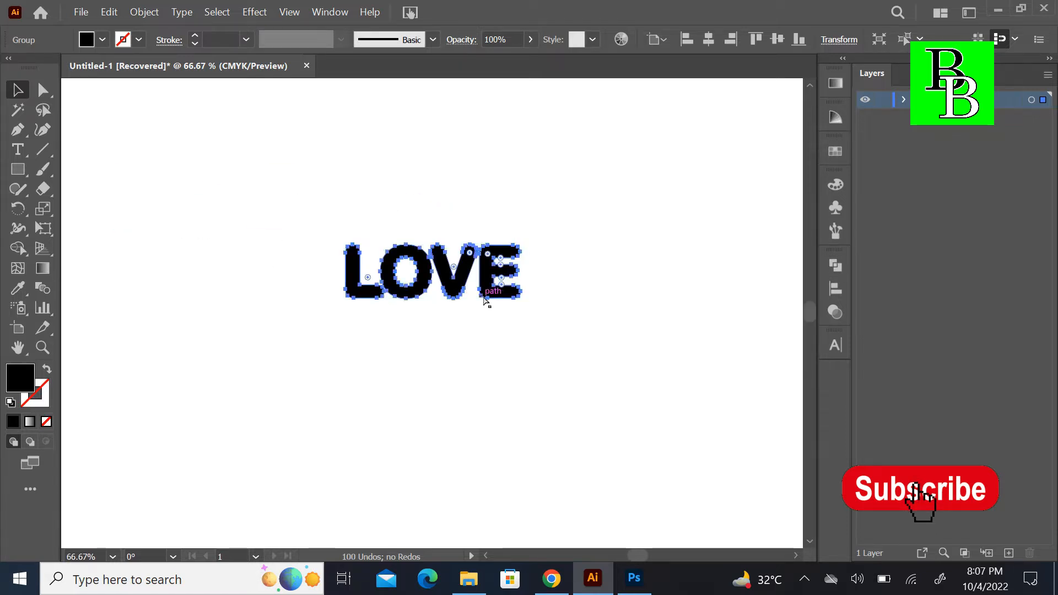
pyautogui.click(470, 332)
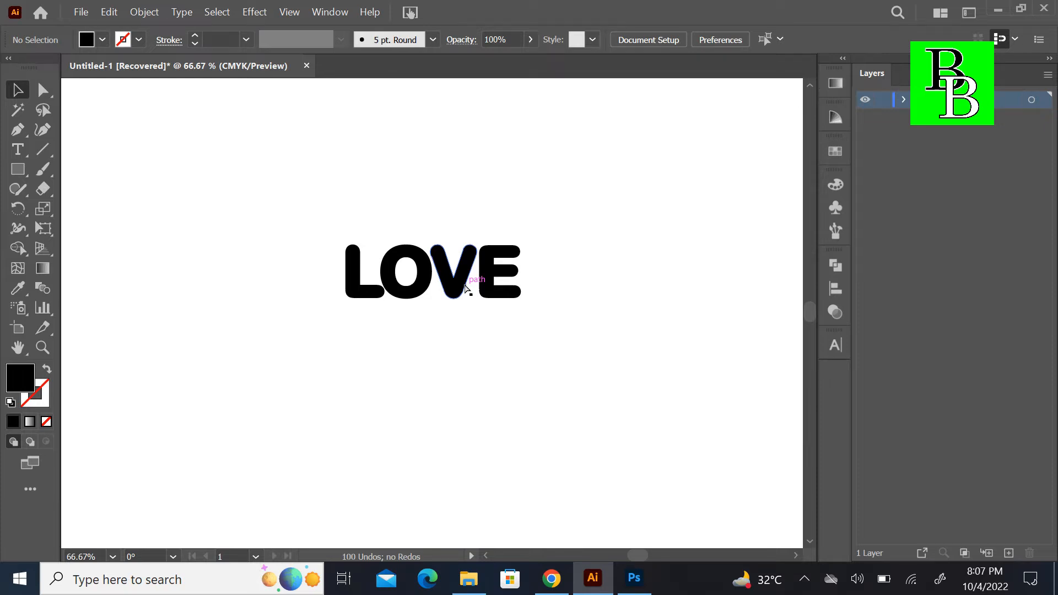
# Move the V sideways so it overlaps the E, and fine-tune its height to match the E
pyautogui.hotkey('ctrl', '+')
pyautogui.hotkey('ctrl', '+')
pyautogui.moveTo(507, 260); pyautogui.dragTo(549, 261)
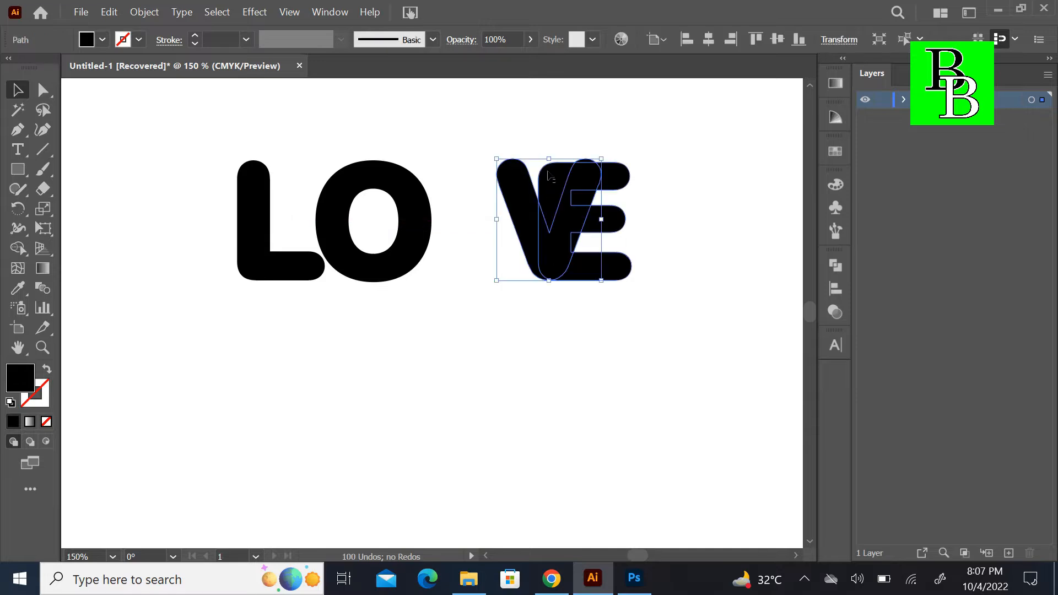
pyautogui.moveTo(554, 161); pyautogui.dragTo(554, 162)
# Move the O against the V and scale it down, and place the L so it overlaps the smaller O
pyautogui.moveTo(423, 208); pyautogui.dragTo(507, 216)
pyautogui.moveTo(519, 291); pyautogui.dragTo(519, 229)
pyautogui.moveTo(261, 266); pyautogui.dragTo(591, 289)
pyautogui.click(423, 290)
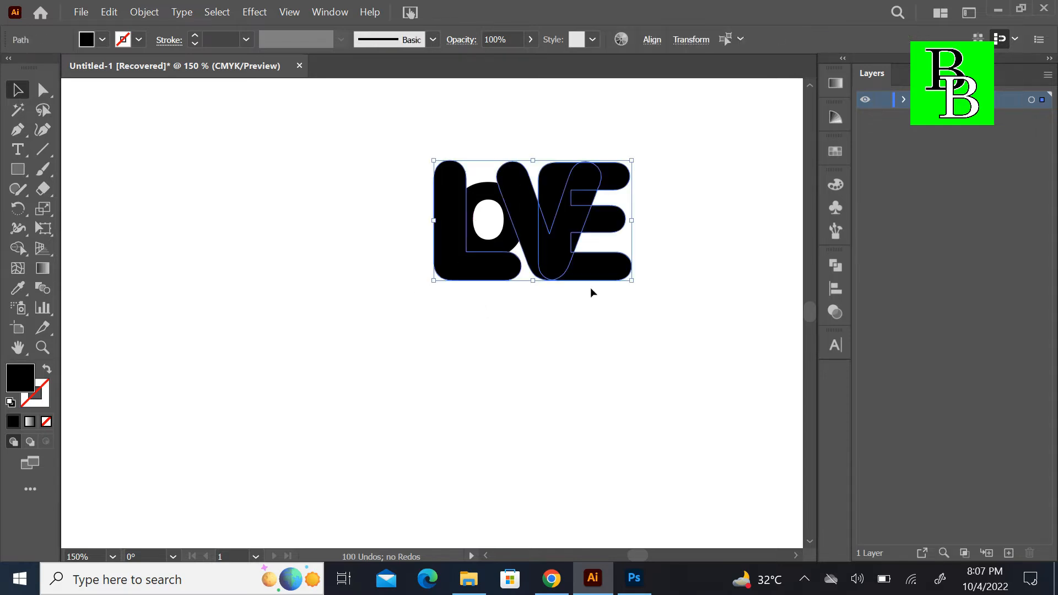
pyautogui.click(459, 309)
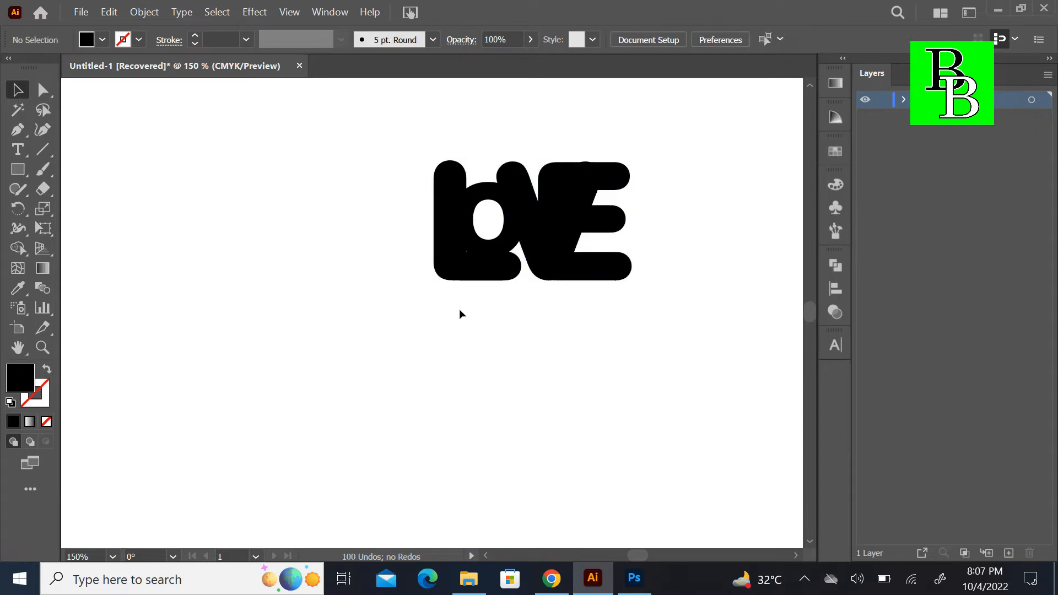
# Give the O and the V a red stroke with a weight of 2 pt
pyautogui.click(501, 236)
pyautogui.keyDown('shift'); pyautogui.click(534, 251); pyautogui.keyUp('shift')
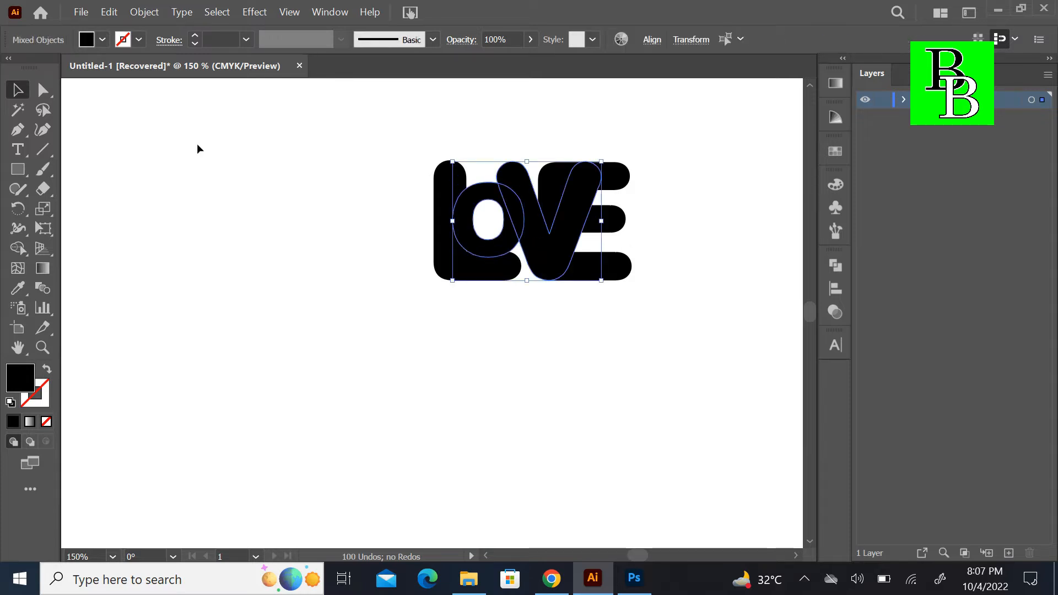
pyautogui.click(195, 36)
pyautogui.click(195, 35)
pyautogui.click(195, 35)
pyautogui.click(196, 35)
pyautogui.click(139, 40)
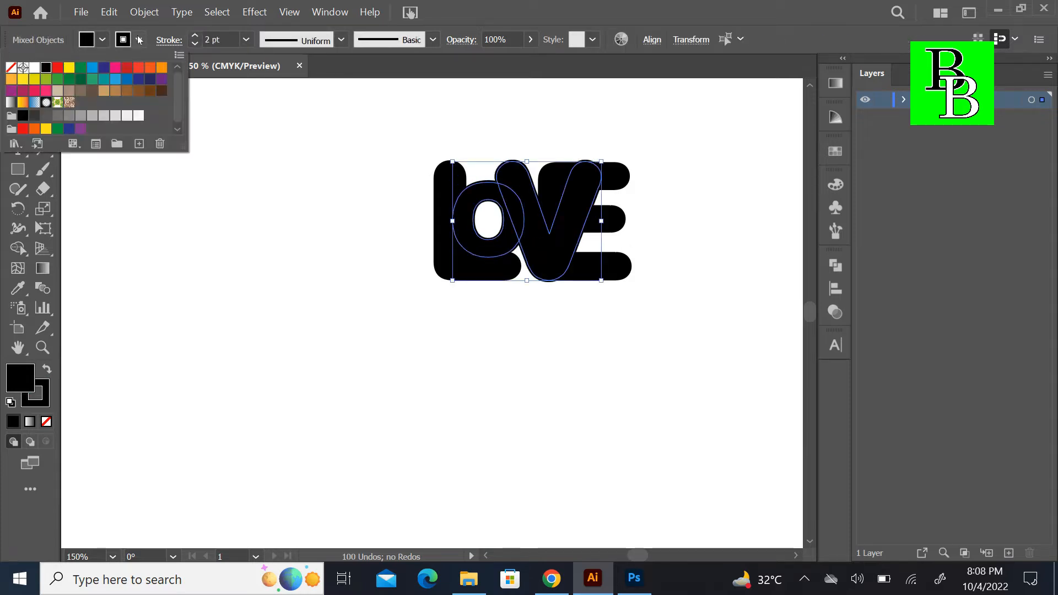
pyautogui.click(56, 69)
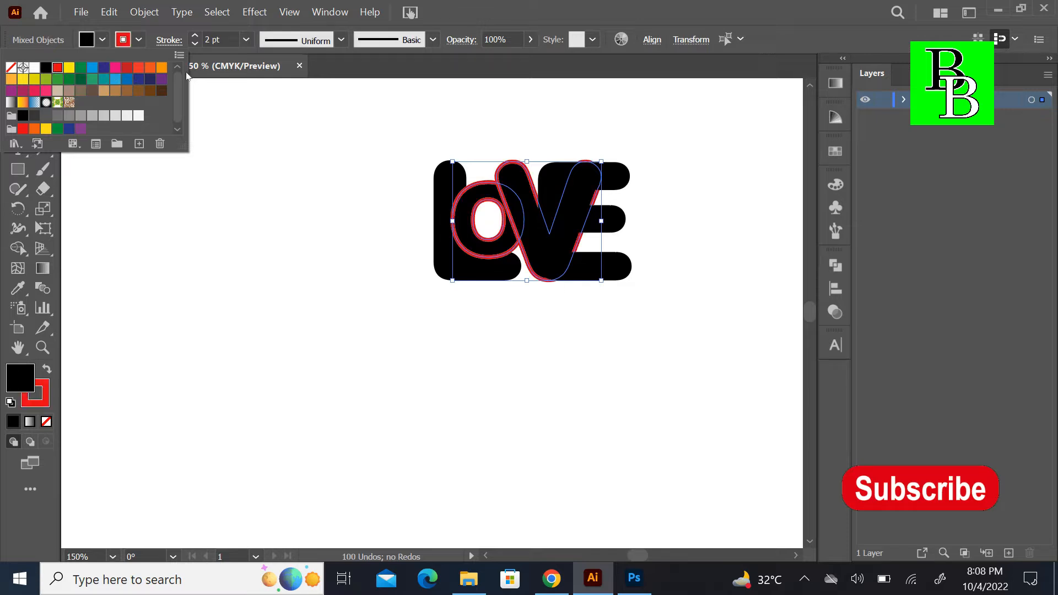
# Align the stroke of the O and the V to the outside and set its weight to 3 pt
pyautogui.click(176, 43)
pyautogui.click(171, 39)
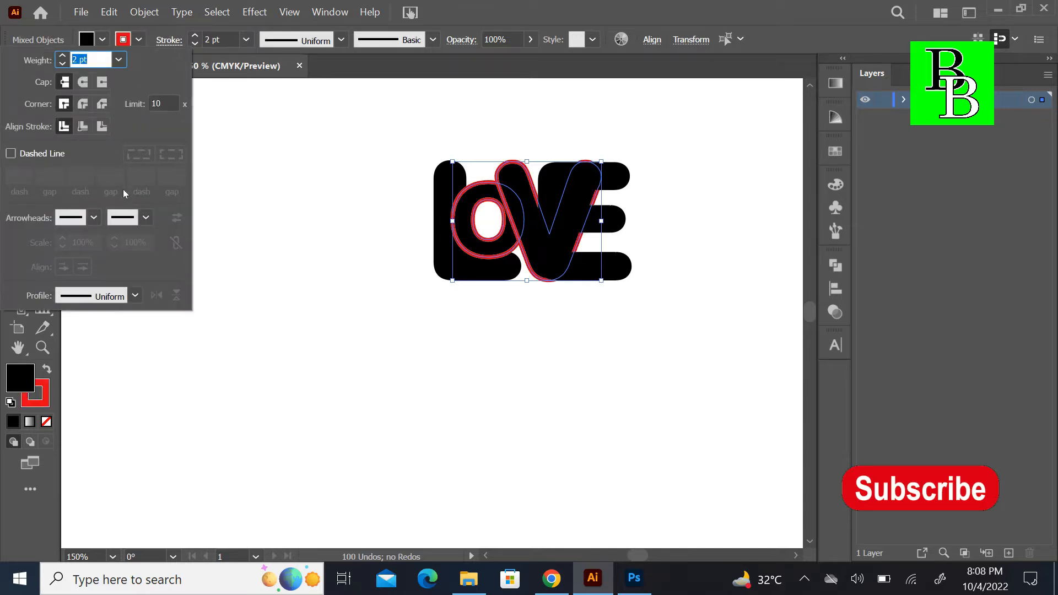
pyautogui.click(106, 127)
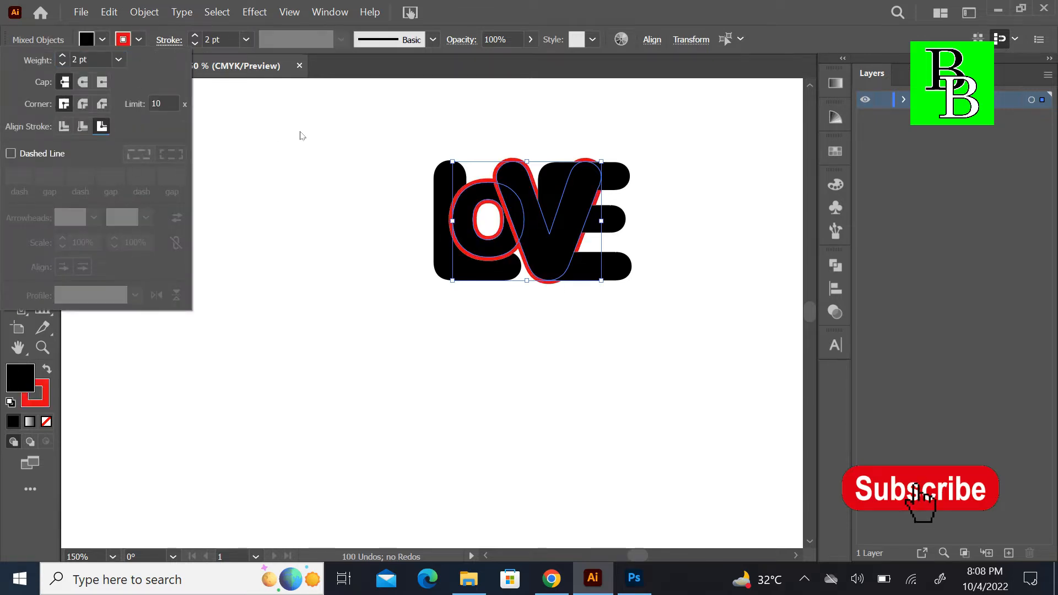
pyautogui.click(195, 36)
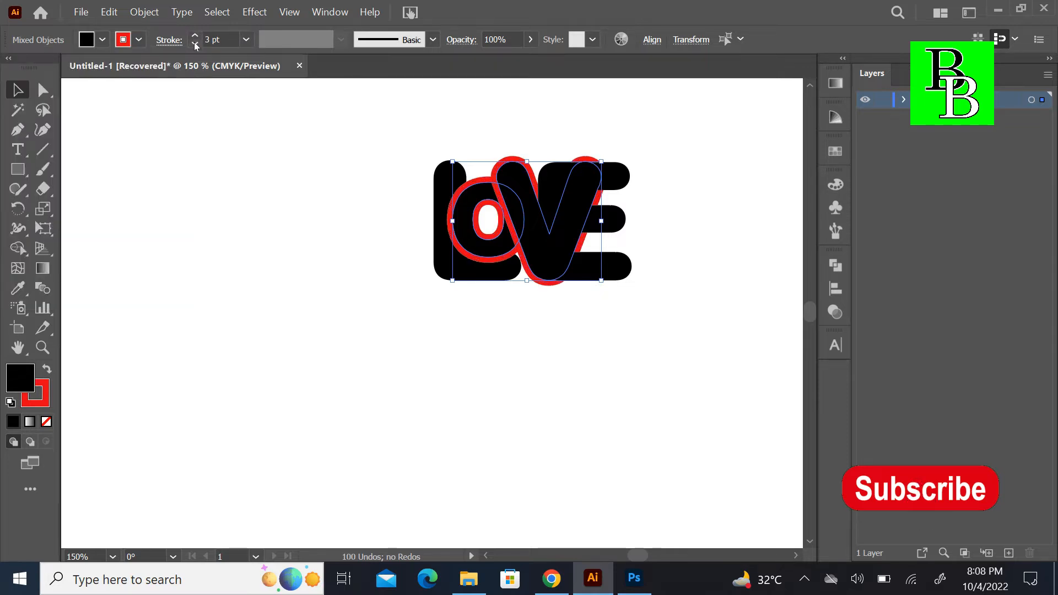
pyautogui.click(387, 224)
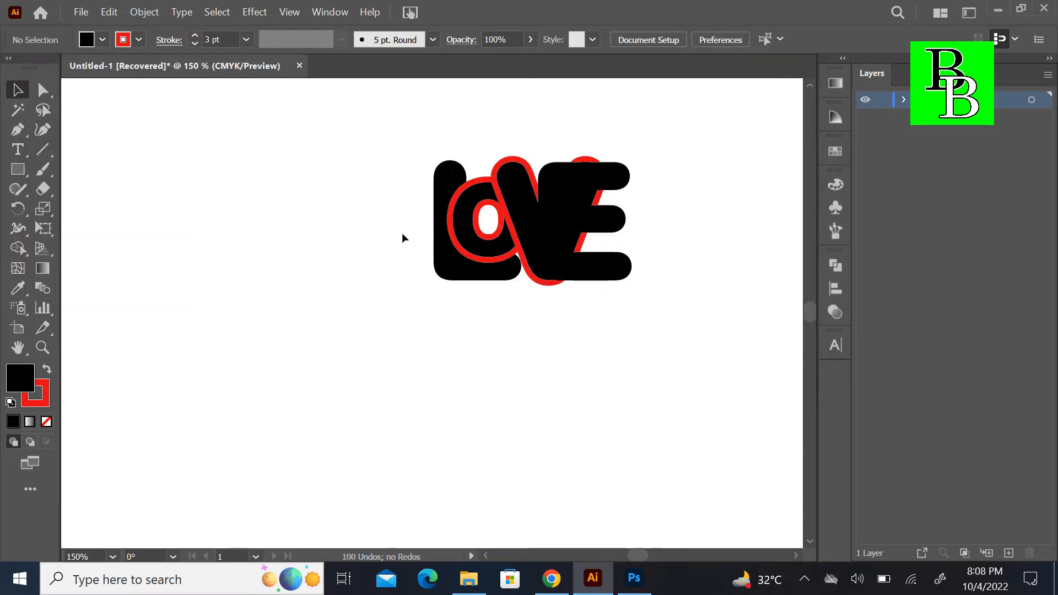
# Send the letter E to the back so it sits behind the V
pyautogui.click(515, 238)
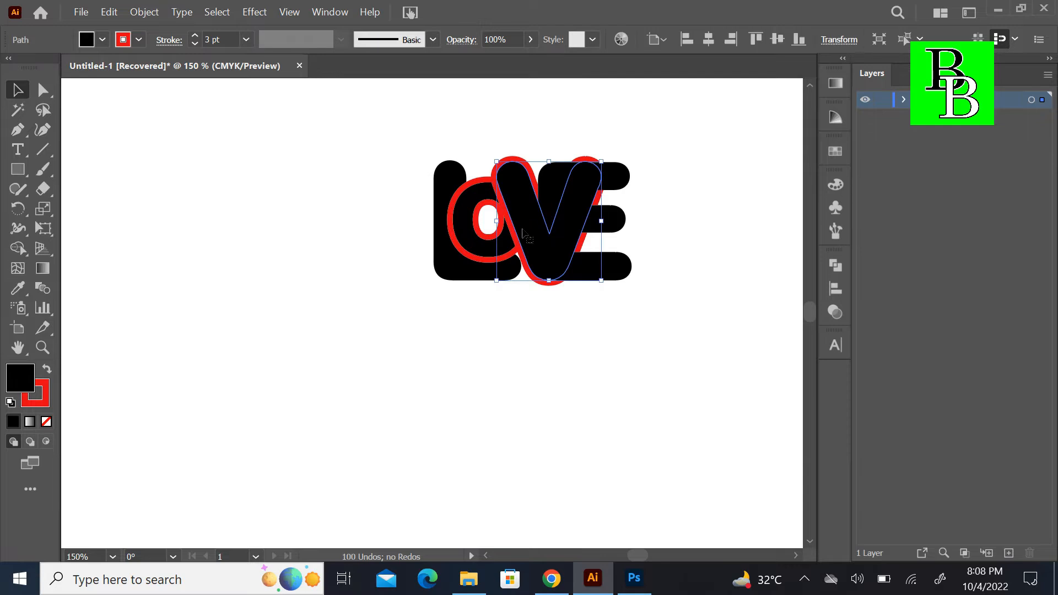
pyautogui.click(620, 275)
pyautogui.rightClick(618, 272)
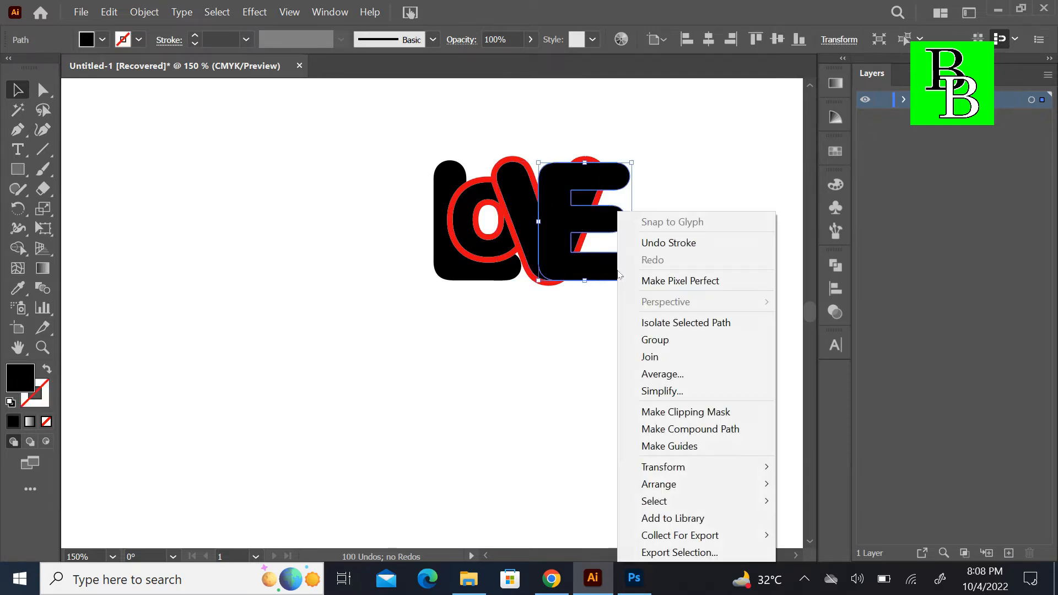
pyautogui.moveTo(689, 485)
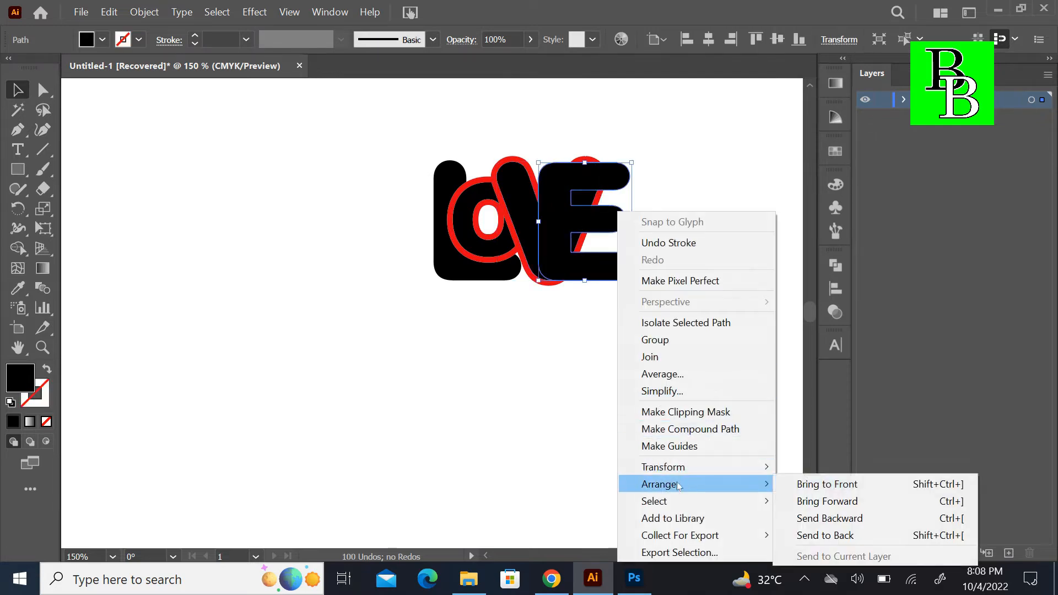
pyautogui.click(826, 535)
pyautogui.click(544, 339)
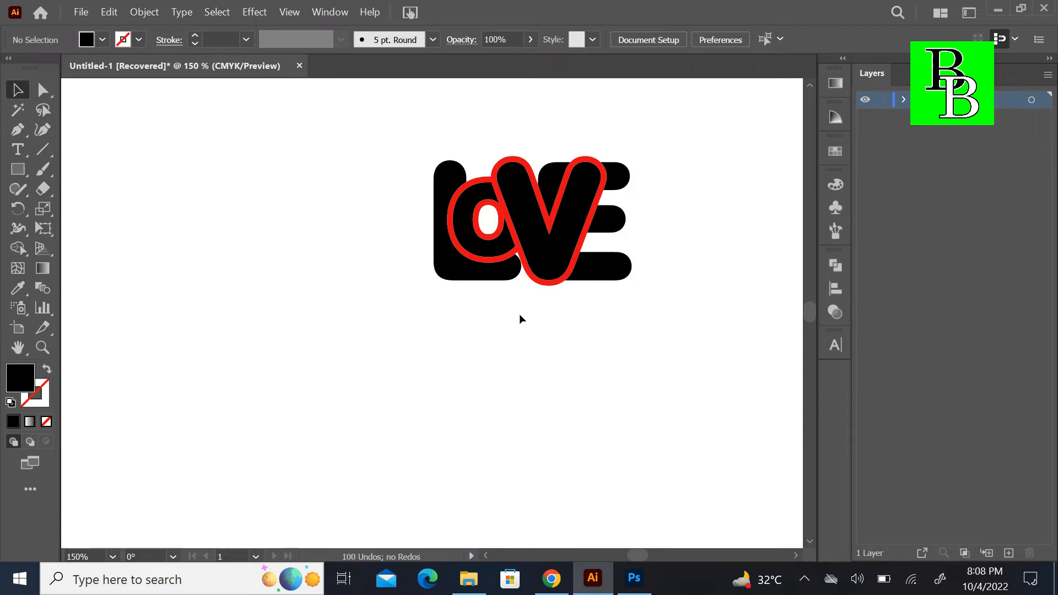
# Bring the letter O to the front so that it overlaps the V
pyautogui.rightClick(497, 256)
pyautogui.click(481, 248)
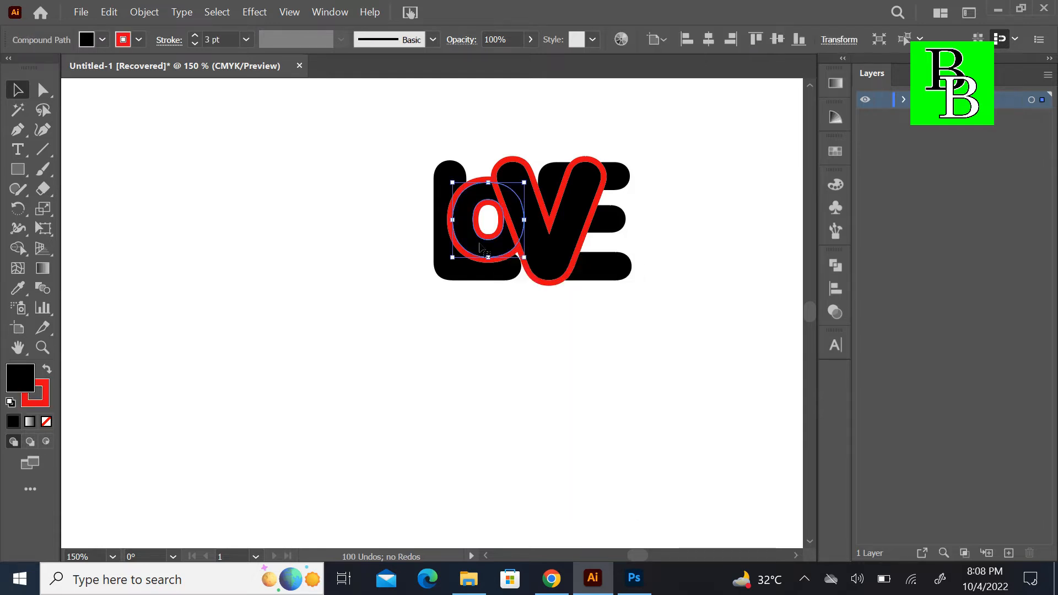
pyautogui.rightClick(480, 246)
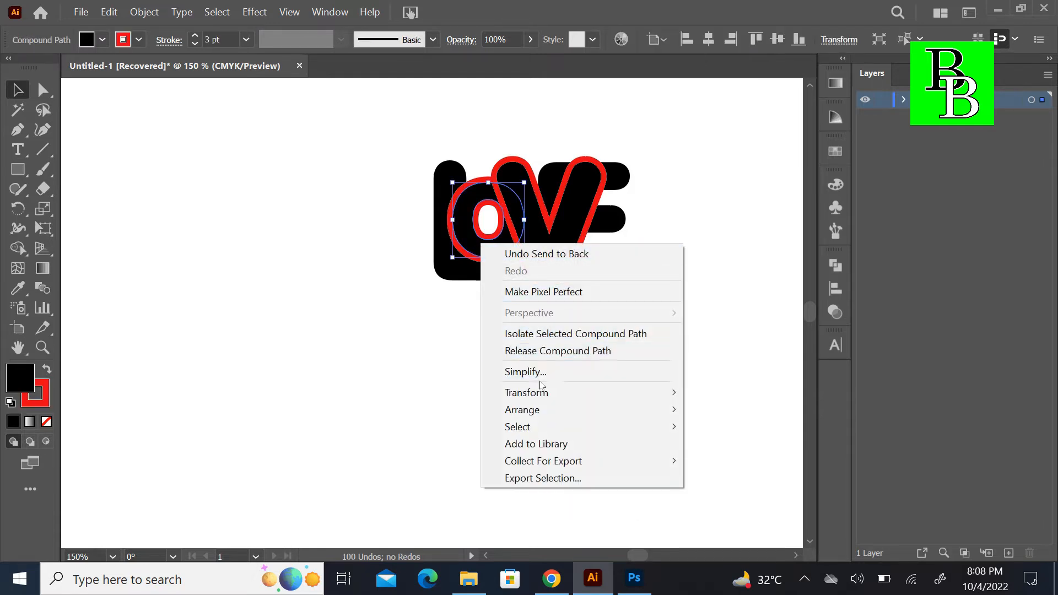
pyautogui.moveTo(545, 392)
pyautogui.moveTo(634, 411)
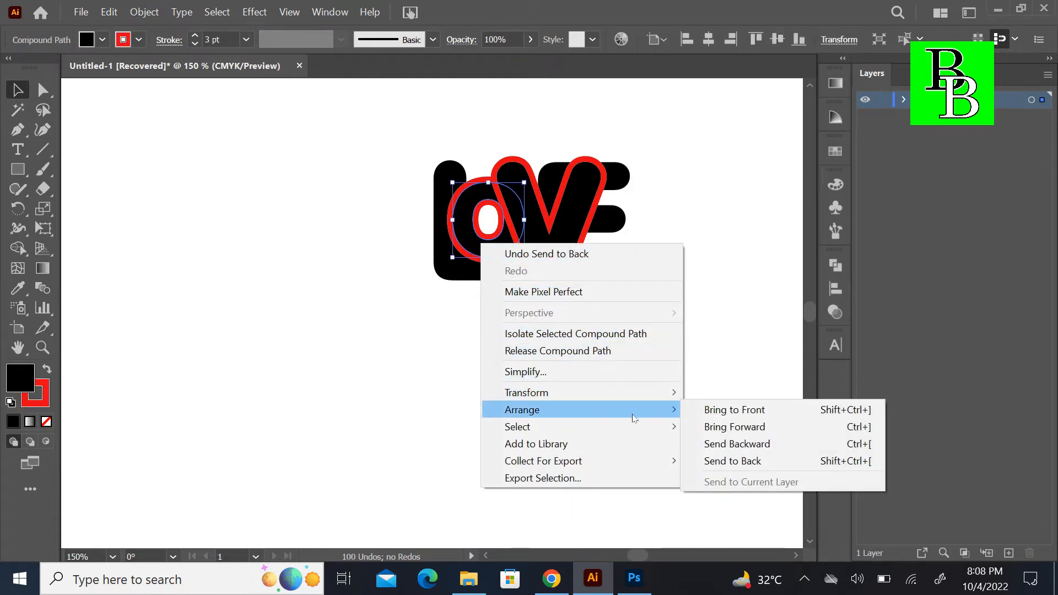
pyautogui.click(706, 413)
# Select all four letters and outline their strokes so the red strokes become filled shapes
pyautogui.click(411, 193)
pyautogui.moveTo(406, 161); pyautogui.dragTo(615, 286)
pyautogui.click(144, 12)
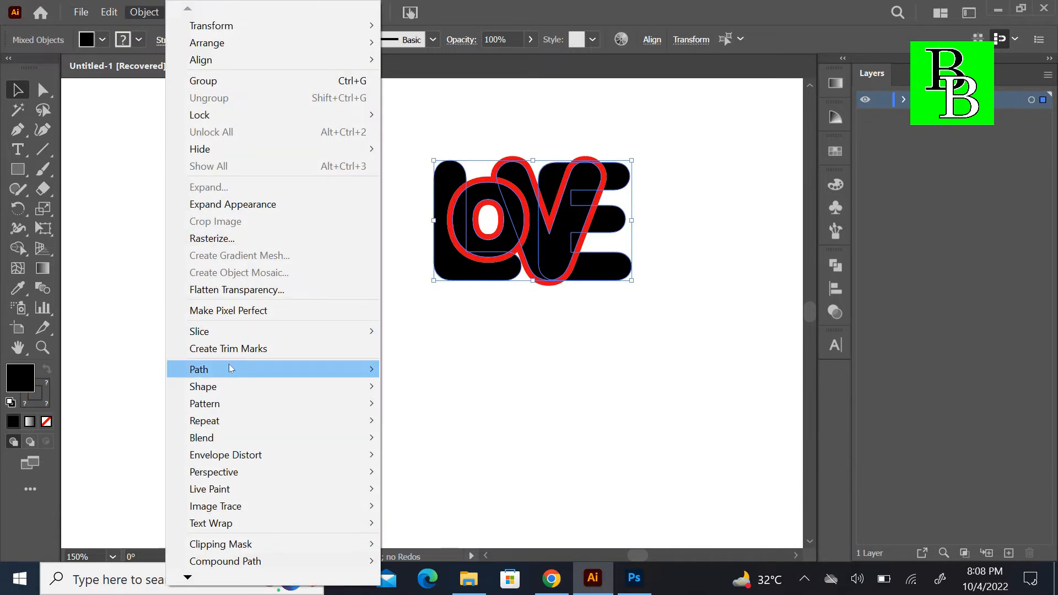
pyautogui.moveTo(230, 368)
pyautogui.click(409, 408)
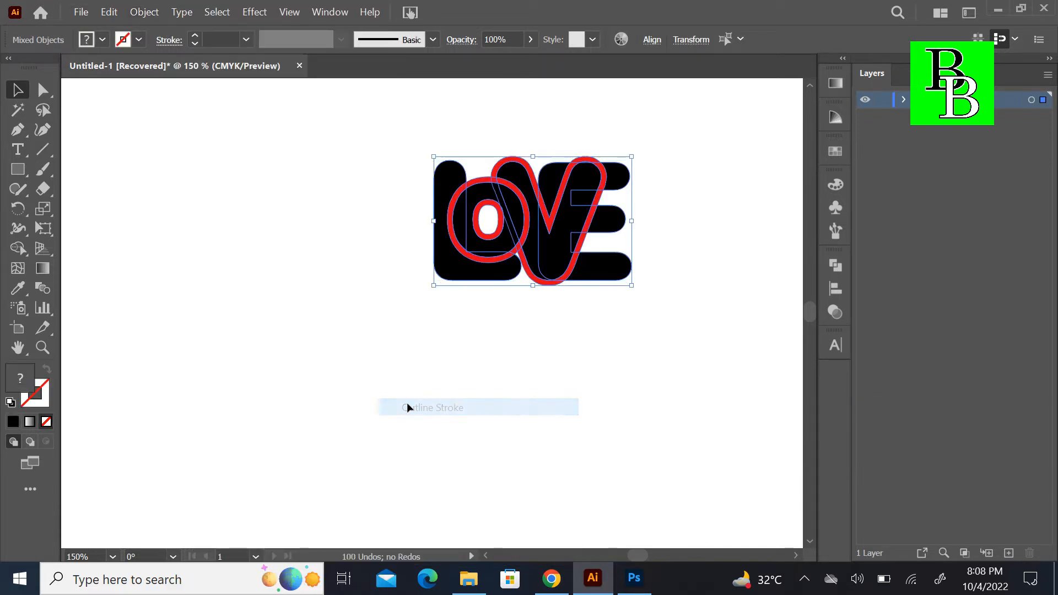
# With Shape Builder on the whole lettering, remove the red ring around the O and the one around its inner opening
pyautogui.click(370, 204)
pyautogui.moveTo(387, 144); pyautogui.dragTo(650, 300)
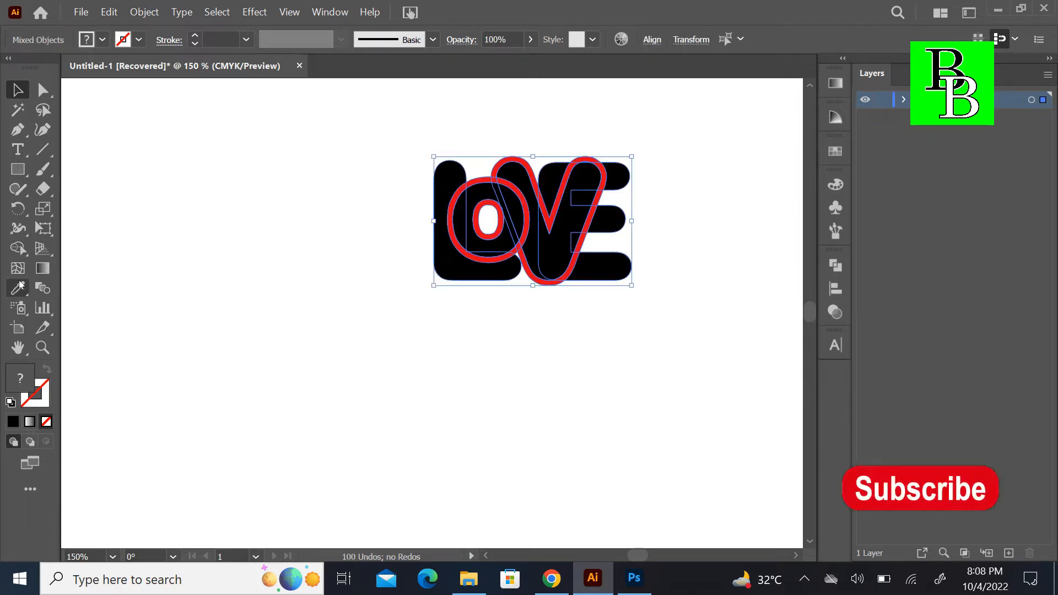
pyautogui.click(18, 248)
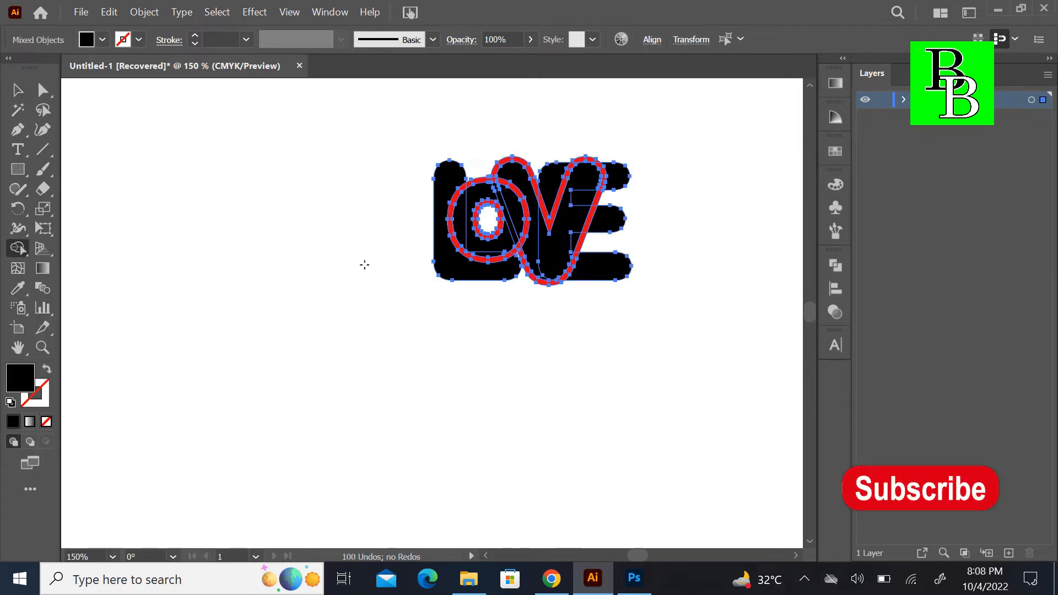
pyautogui.scroll(3, 382, 268)
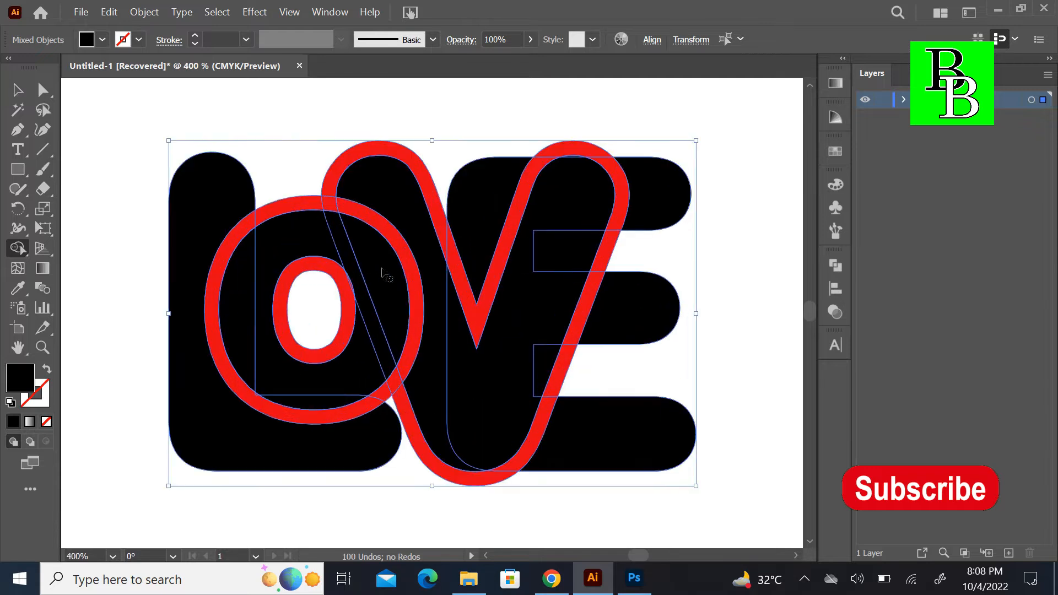
pyautogui.hotkey('ctrl', '=')
pyautogui.hotkey('ctrl', '-')
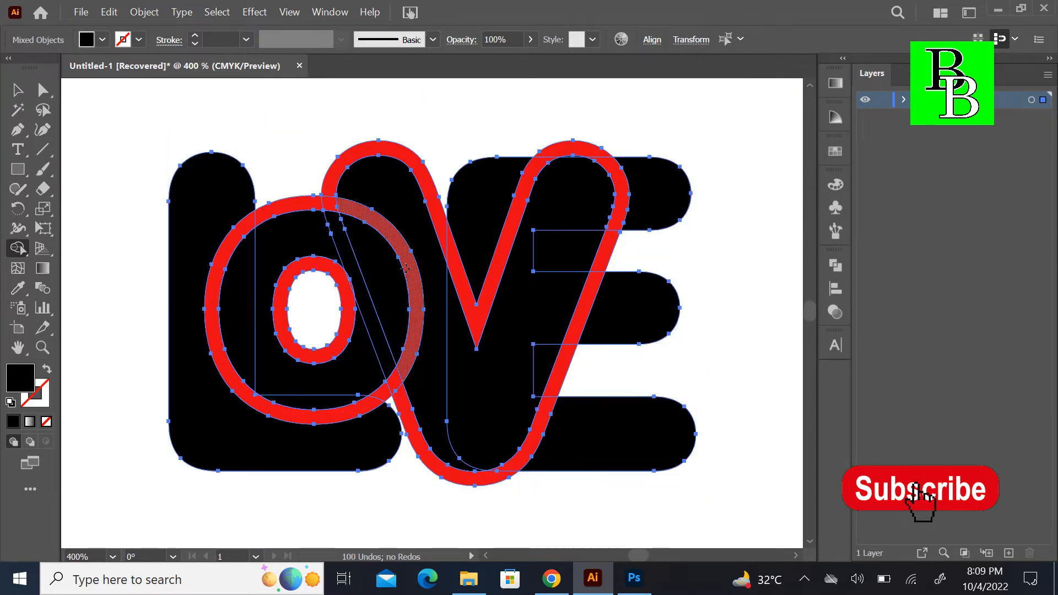
pyautogui.keyDown('alt'); pyautogui.click(406, 269); pyautogui.keyUp('alt')
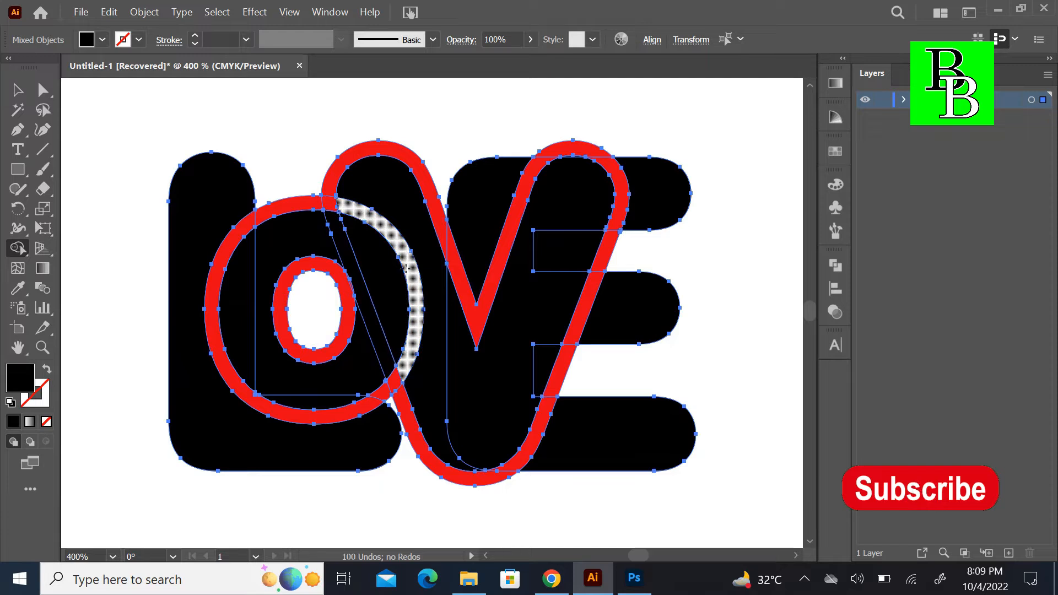
pyautogui.moveTo(342, 208); pyautogui.dragTo(302, 202)
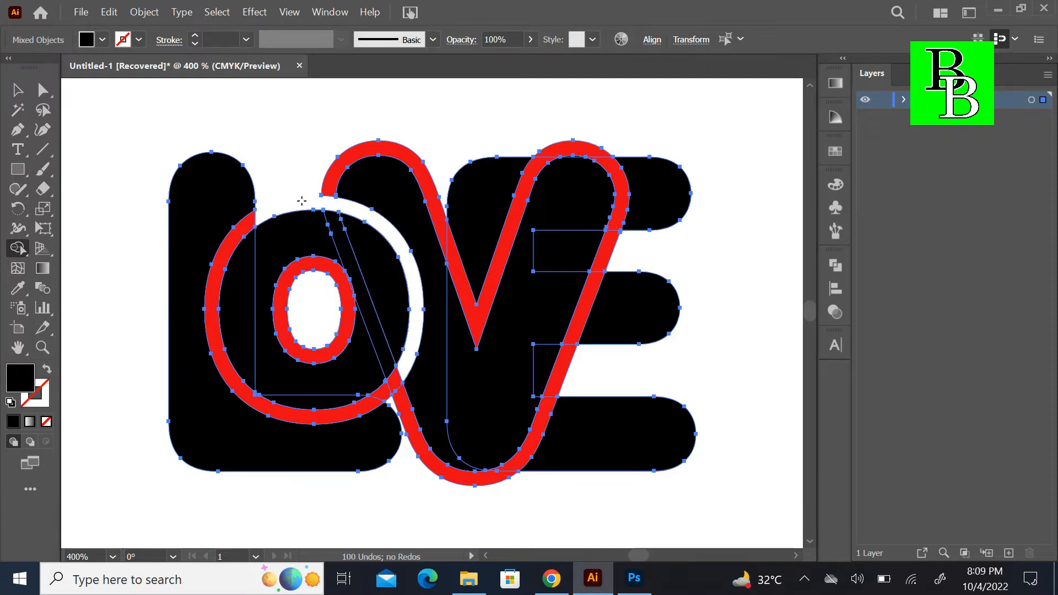
pyautogui.keyDown('alt'); pyautogui.click(244, 226); pyautogui.keyUp('alt')
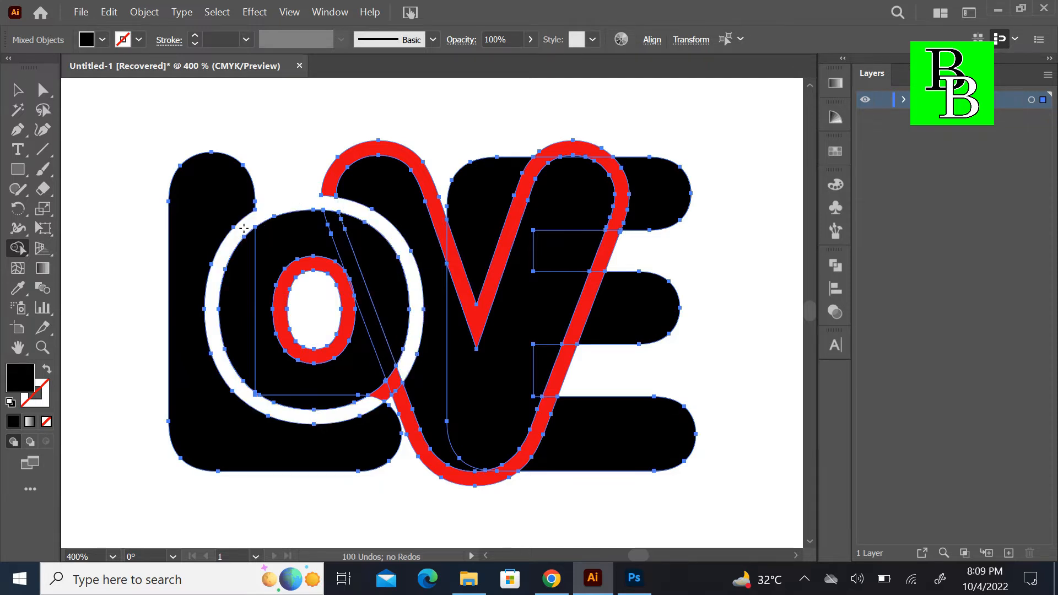
pyautogui.click(293, 349)
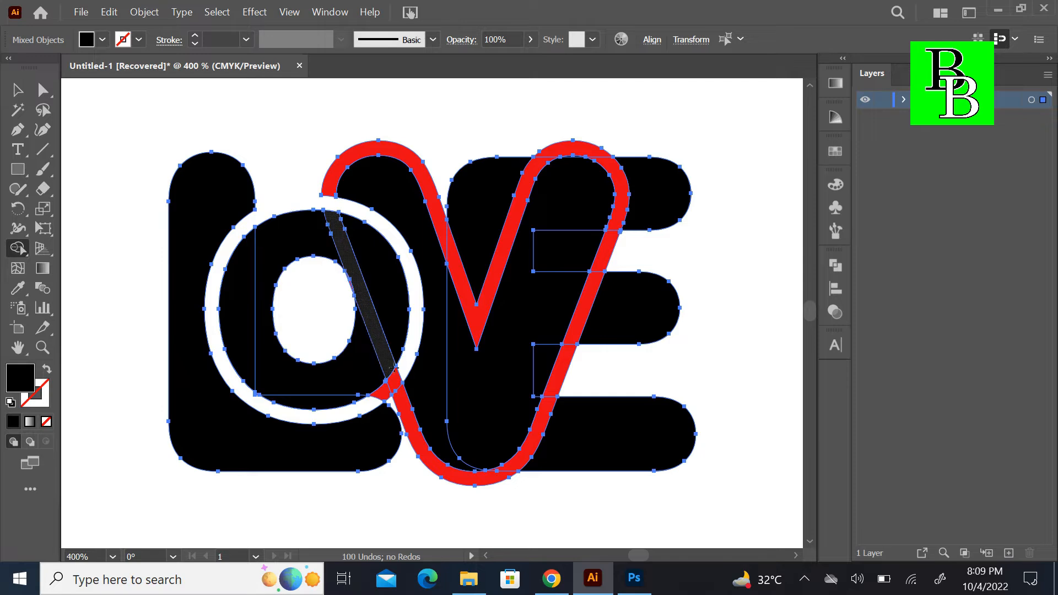
pyautogui.moveTo(397, 382); pyautogui.dragTo(382, 397)
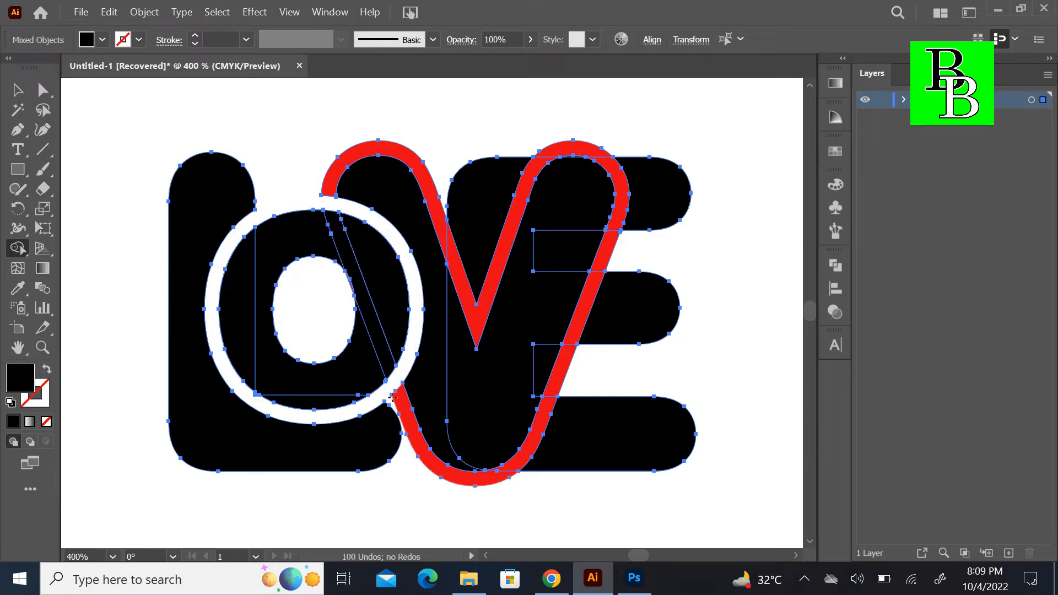
# Remove every red outline segment around the V with Shape Builder, keeping the black V shape intact
pyautogui.click(412, 428)
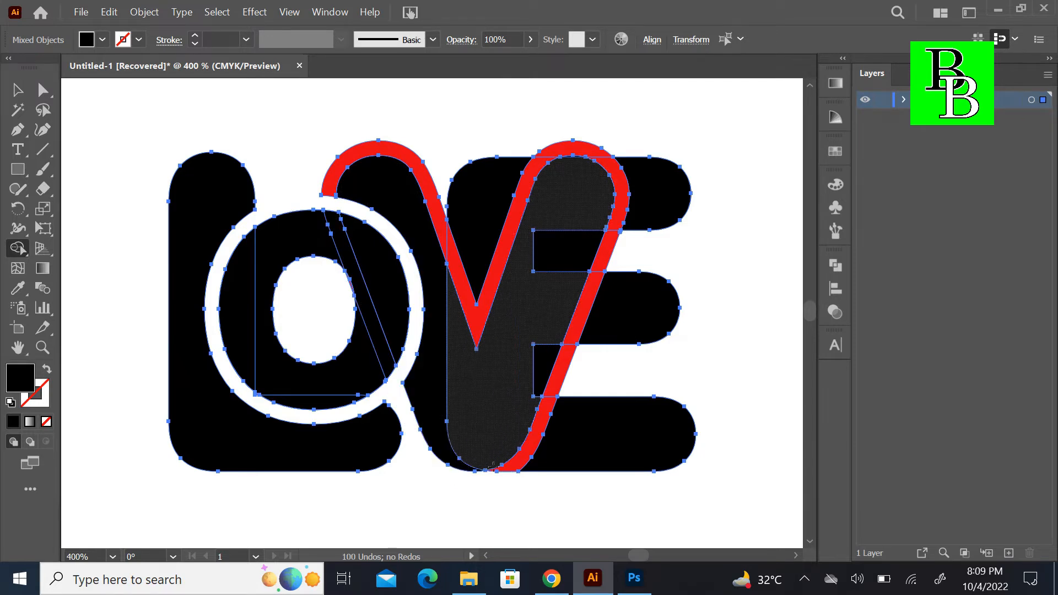
pyautogui.keyDown('alt'); pyautogui.click(515, 464); pyautogui.keyUp('alt')
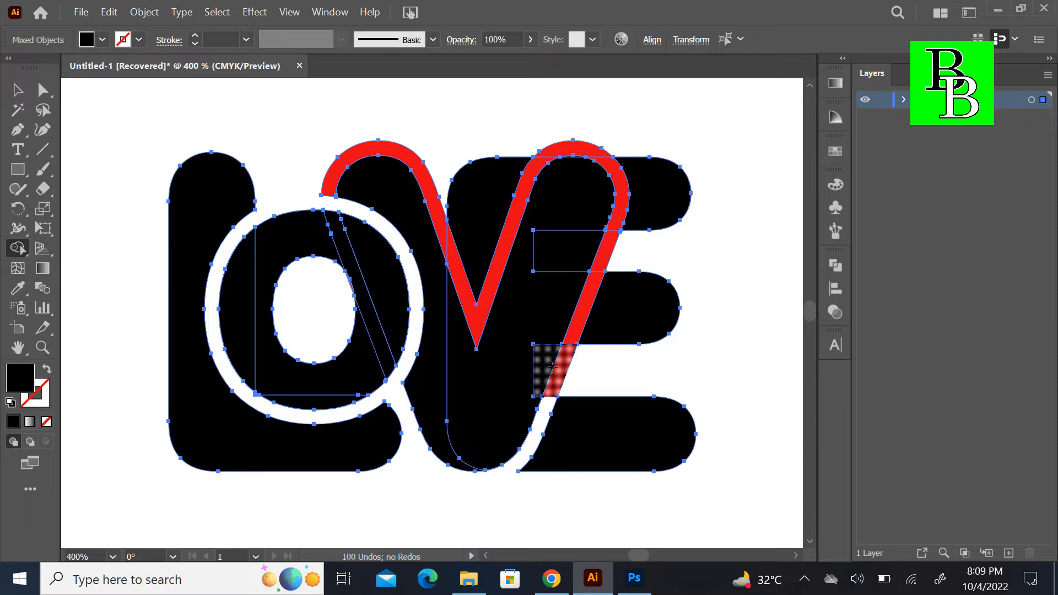
pyautogui.keyDown('alt'); pyautogui.click(556, 359); pyautogui.keyUp('alt')
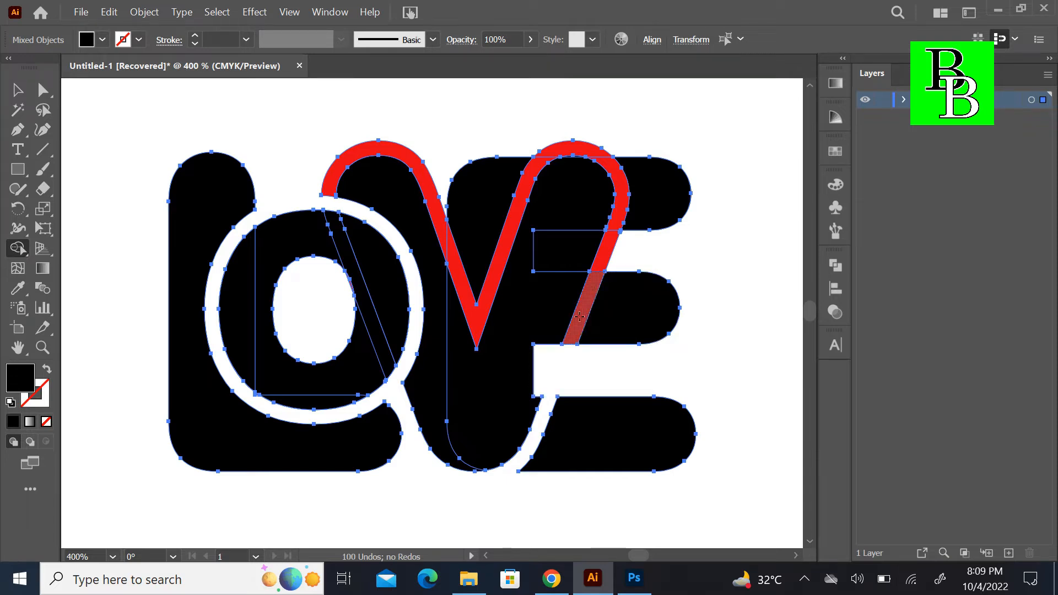
pyautogui.hotkey('ctrl', 'z')
pyautogui.click(571, 338)
pyautogui.keyDown('alt'); pyautogui.click(574, 334); pyautogui.keyUp('alt')
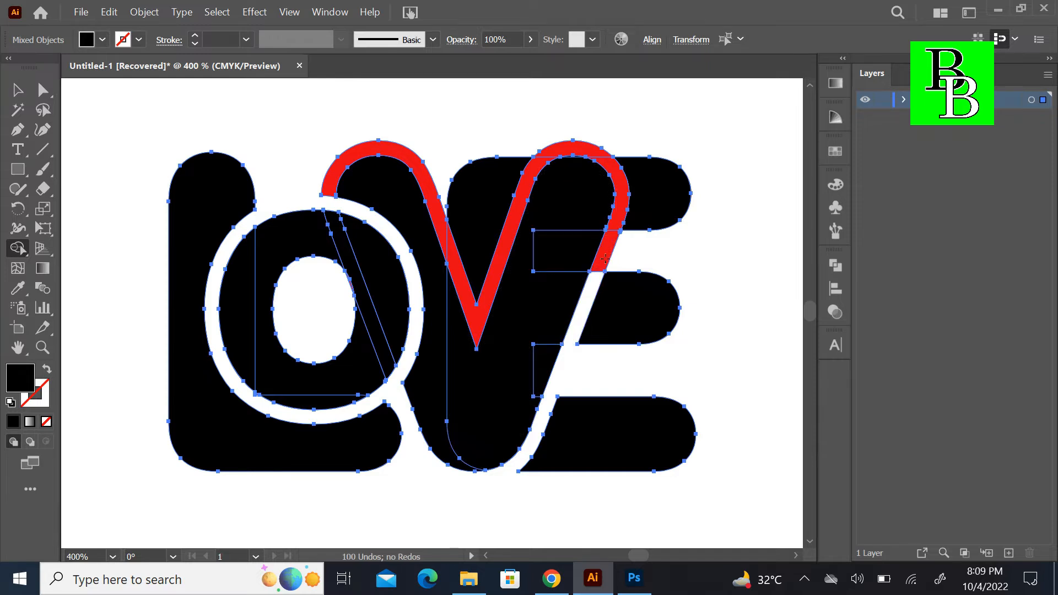
pyautogui.keyDown('alt'); pyautogui.click(621, 212); pyautogui.keyUp('alt')
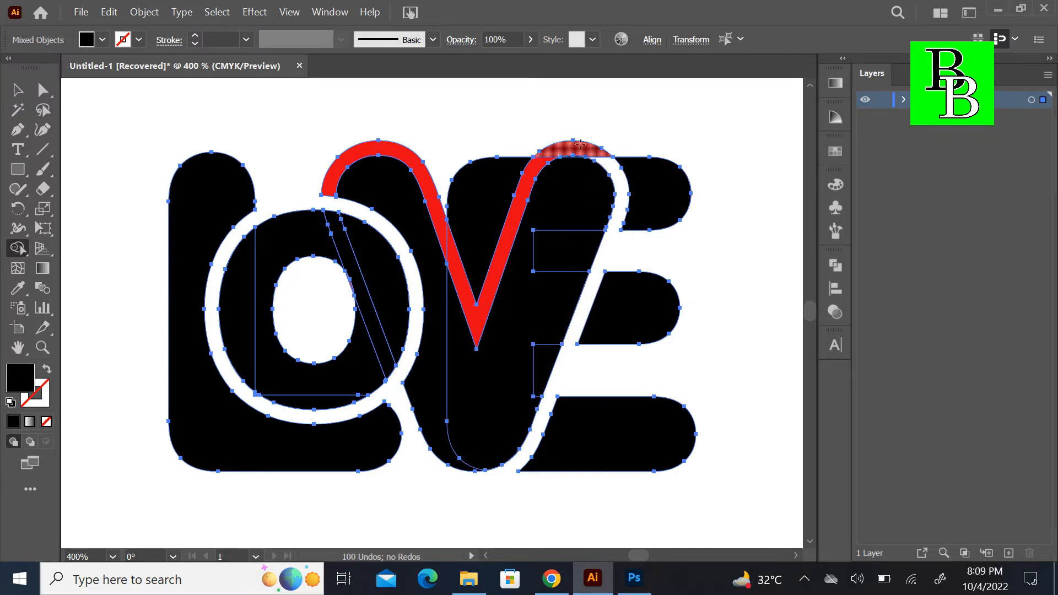
pyautogui.keyDown('alt'); pyautogui.click(574, 148); pyautogui.keyUp('alt')
pyautogui.keyDown('alt'); pyautogui.click(531, 173); pyautogui.keyUp('alt')
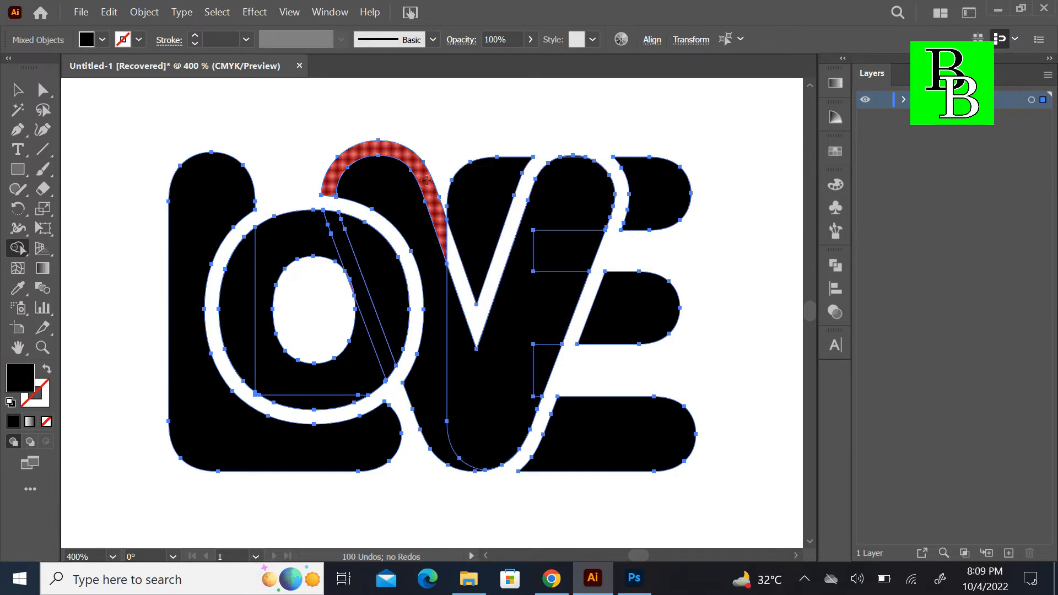
pyautogui.keyDown('alt'); pyautogui.click(426, 181); pyautogui.keyUp('alt')
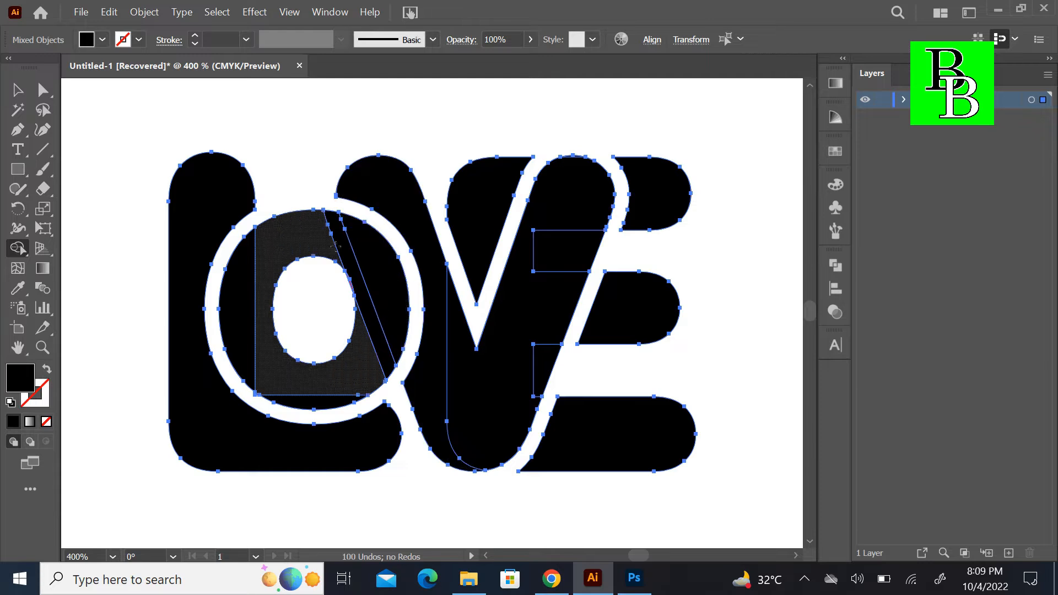
# Merge the split regions inside the O and the V, and delete the piece of the E between the V's arms
pyautogui.moveTo(255, 262); pyautogui.dragTo(237, 274)
pyautogui.moveTo(303, 379); pyautogui.dragTo(310, 404)
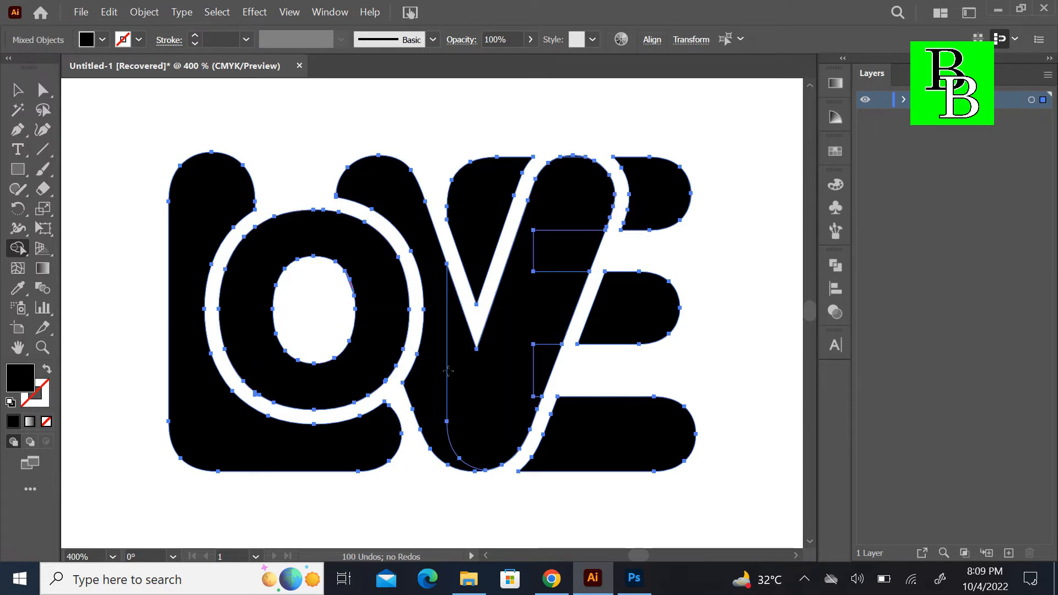
pyautogui.moveTo(435, 308)
pyautogui.mouseDown()
pyautogui.moveTo(543, 364)
pyautogui.moveTo(545, 266)
pyautogui.moveTo(556, 250)
pyautogui.mouseUp()
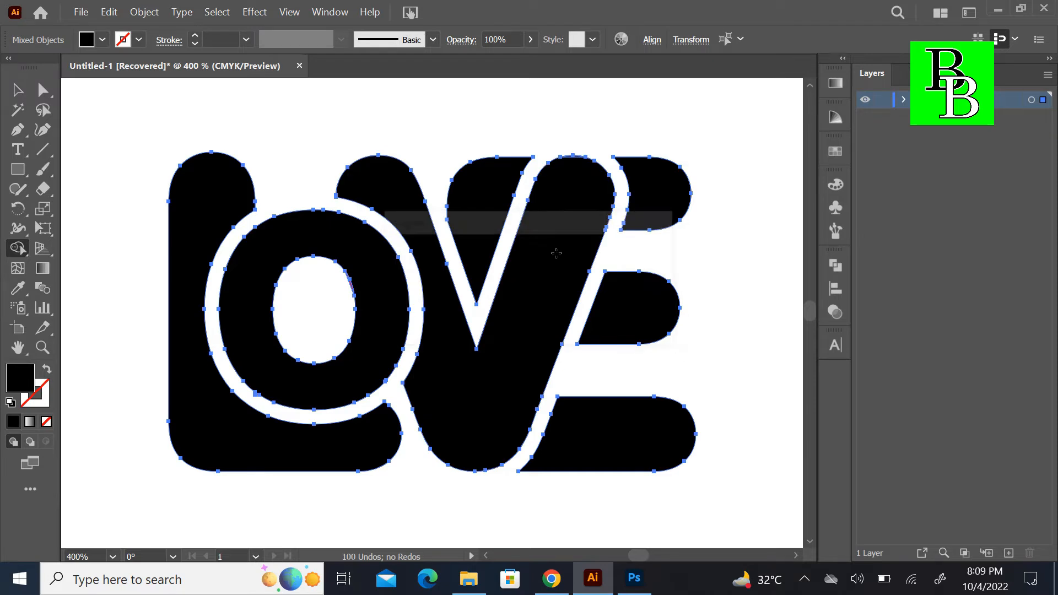
pyautogui.keyDown('alt'); pyautogui.click(483, 230); pyautogui.keyUp('alt')
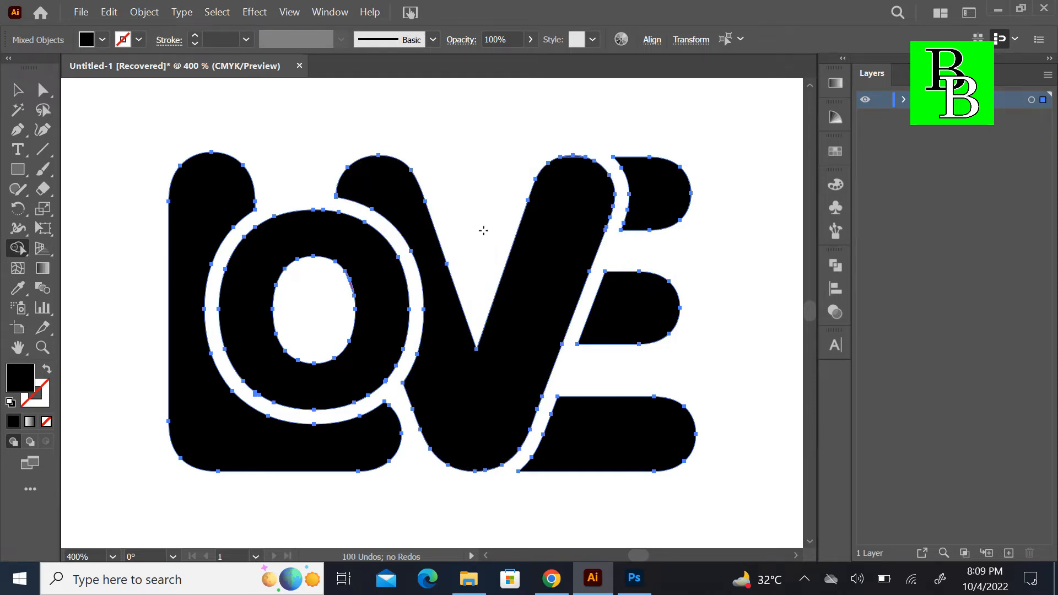
# Select the whole lettering and move it slightly upward on the canvas
pyautogui.press('v')
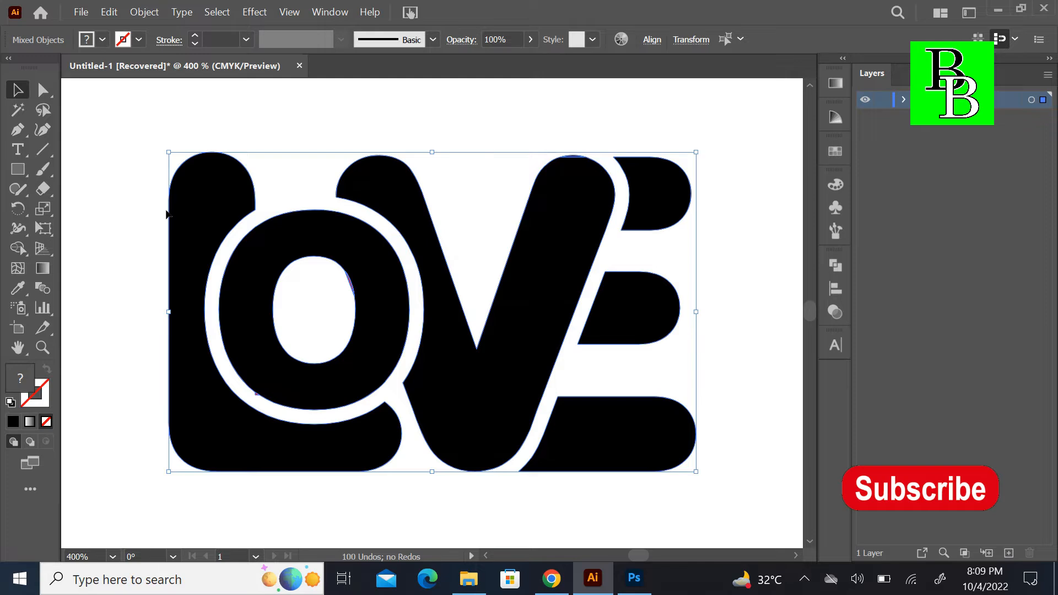
pyautogui.hotkey('ctrl', '-')
pyautogui.hotkey('ctrl', '-')
pyautogui.hotkey('ctrl', '-')
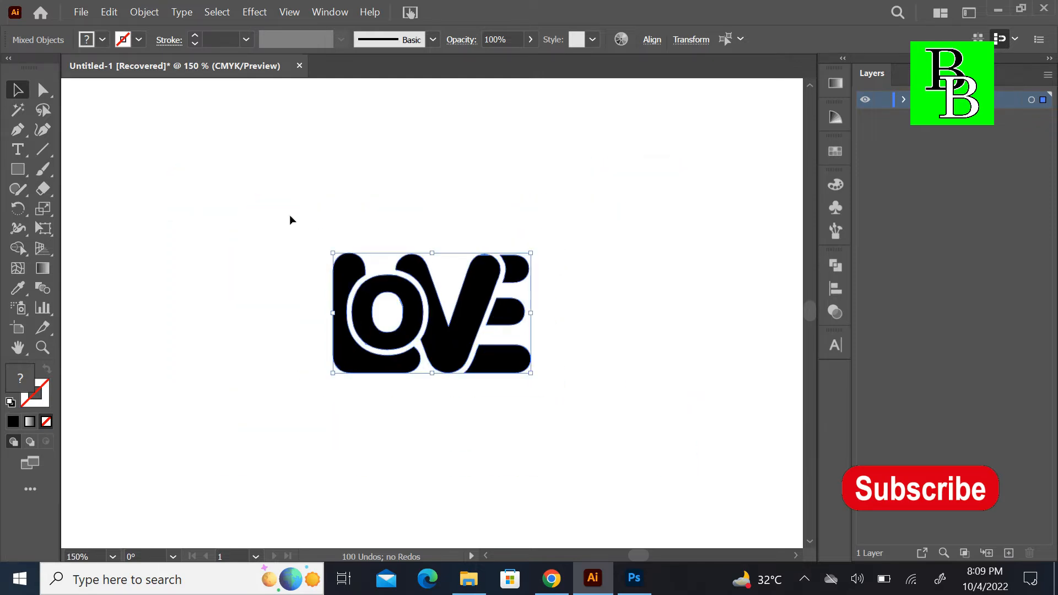
pyautogui.click(291, 216)
pyautogui.moveTo(286, 236); pyautogui.dragTo(556, 378)
pyautogui.moveTo(495, 342); pyautogui.dragTo(473, 297)
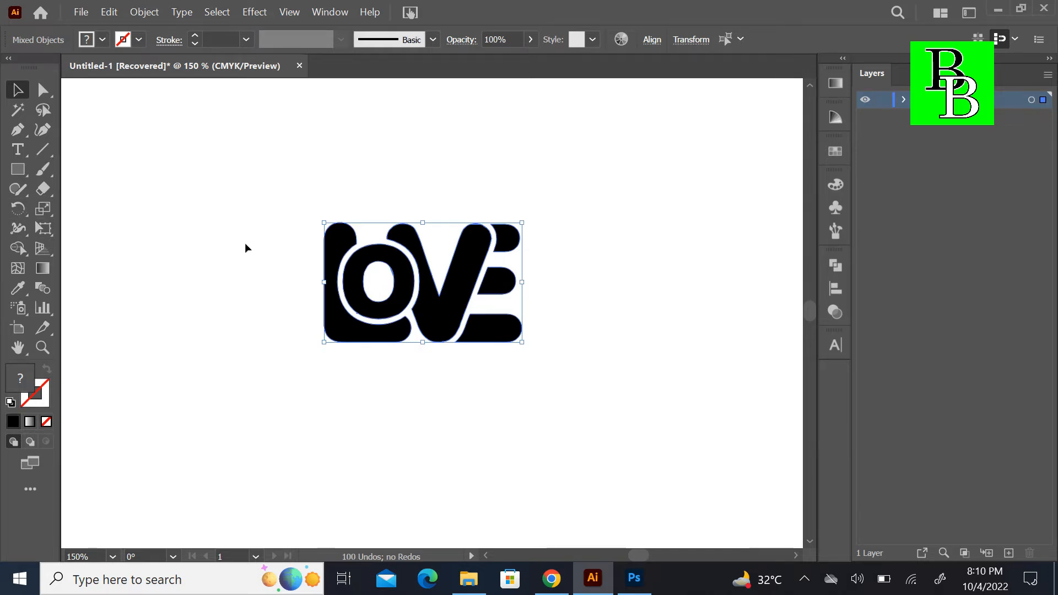
# Merge the leftover red sliver and the O's inner opening into the black letter with Shape Builder
pyautogui.hotkey('ctrl', '-')
pyautogui.hotkey('ctrl', '+')
pyautogui.hotkey('ctrl', '+')
pyautogui.hotkey('ctrl', '+')
pyautogui.hotkey('ctrl', '+')
pyautogui.hotkey('ctrl', '+')
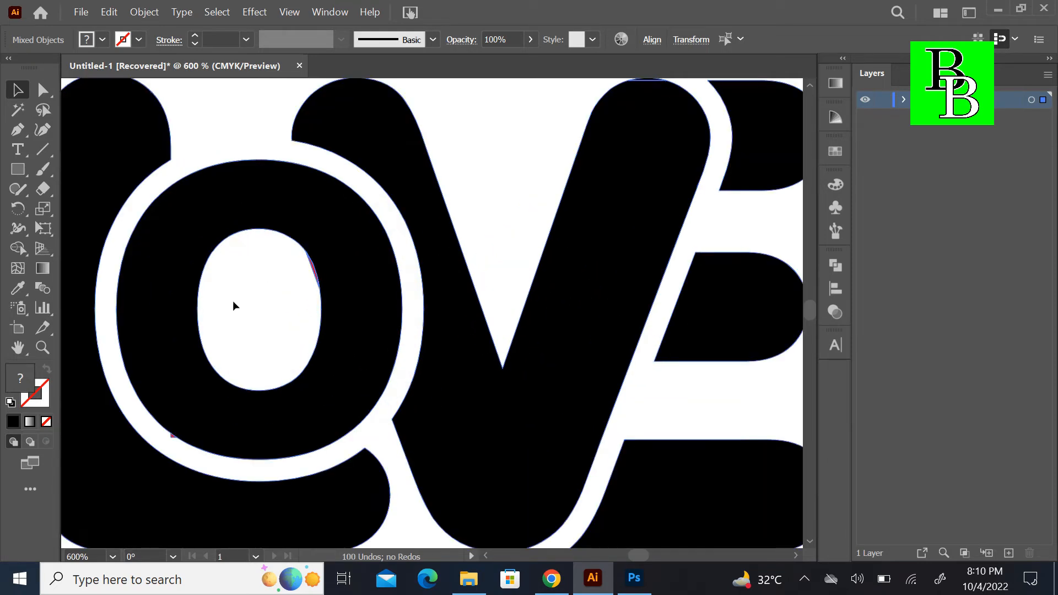
pyautogui.click(18, 249)
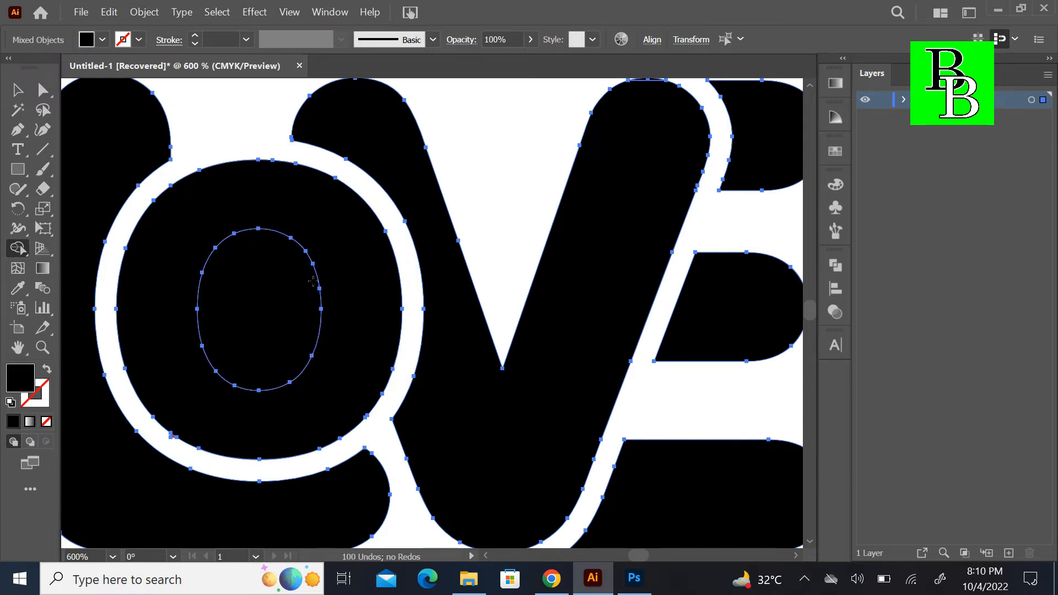
pyautogui.press('v')
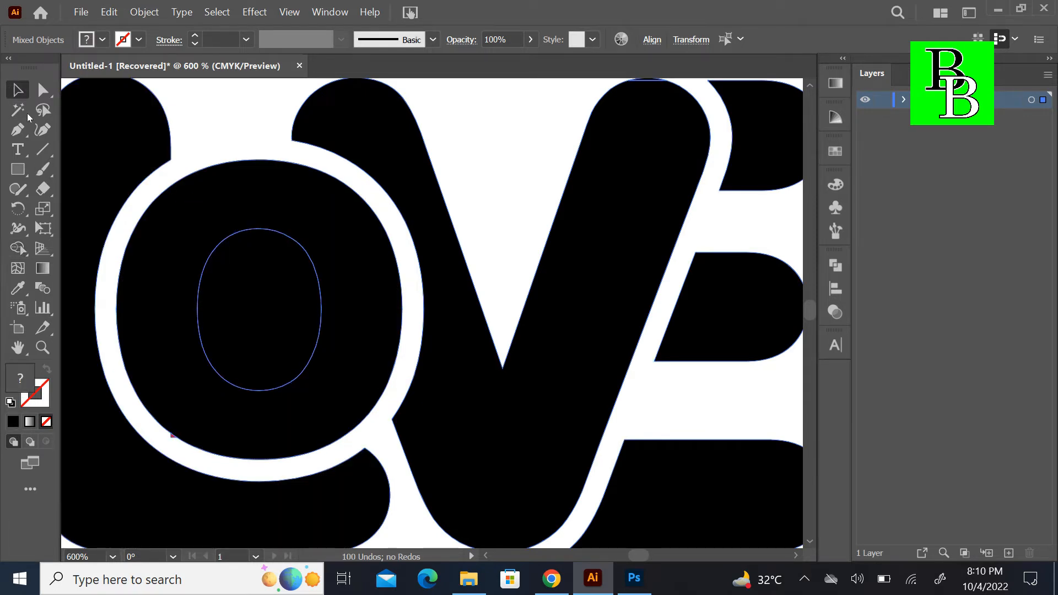
# Try to remove the fill from the selected lettering, and undo it
pyautogui.click(102, 39)
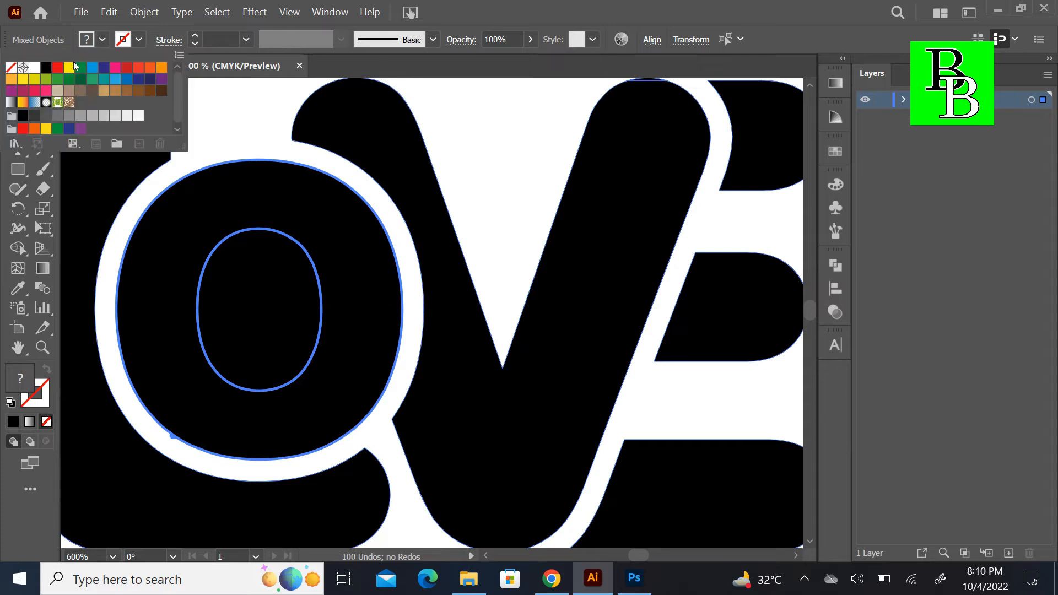
pyautogui.click(11, 68)
pyautogui.press('Escape')
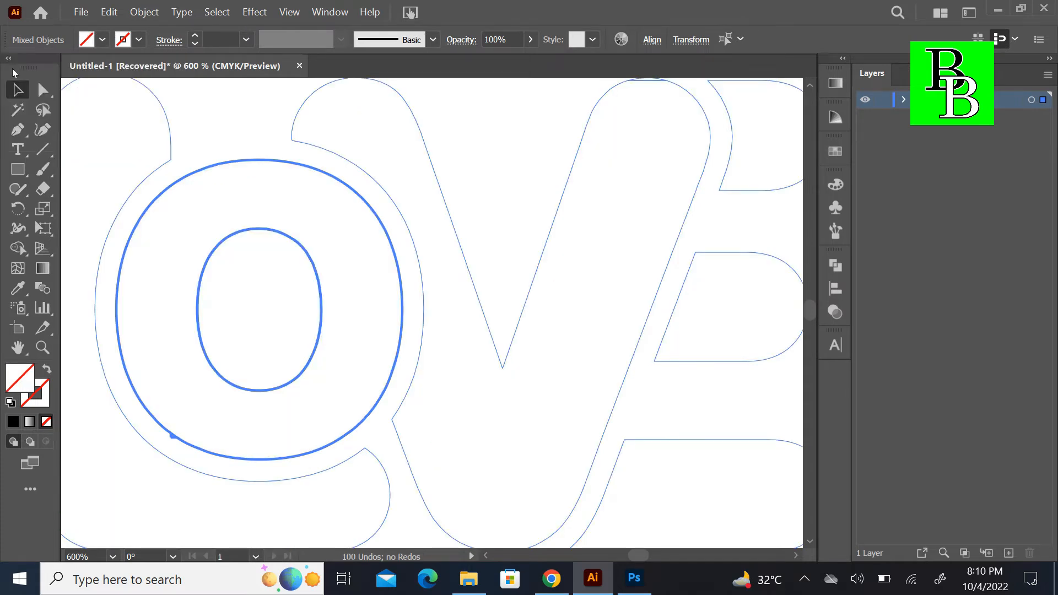
pyautogui.hotkey('ctrl', 'z')
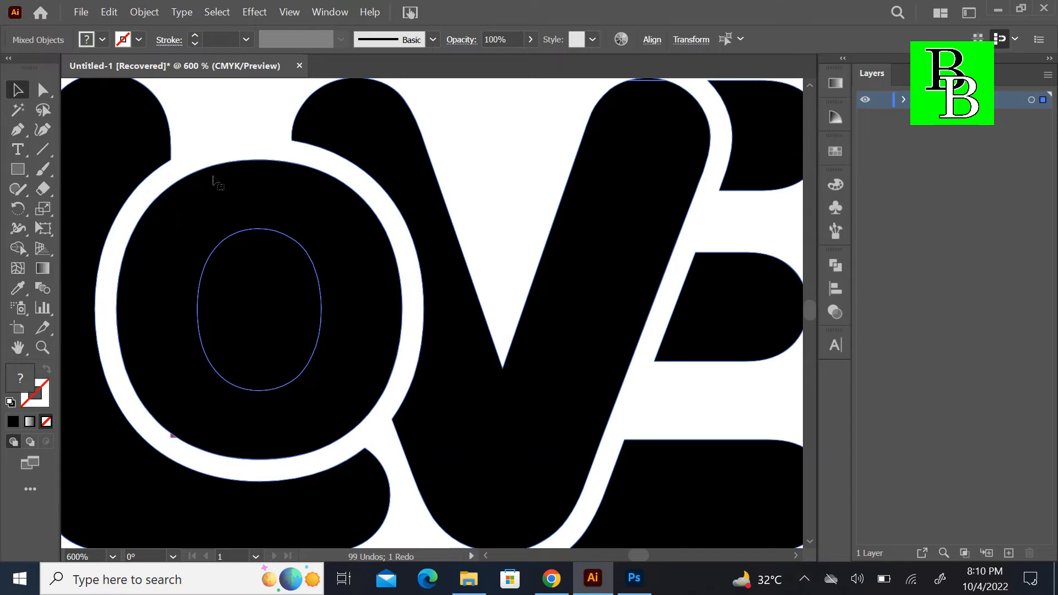
# Select the O group and cut its inner oval out with Pathfinder to open the letter's counter
pyautogui.hotkey('ctrl', '-')
pyautogui.hotkey('ctrl', '-')
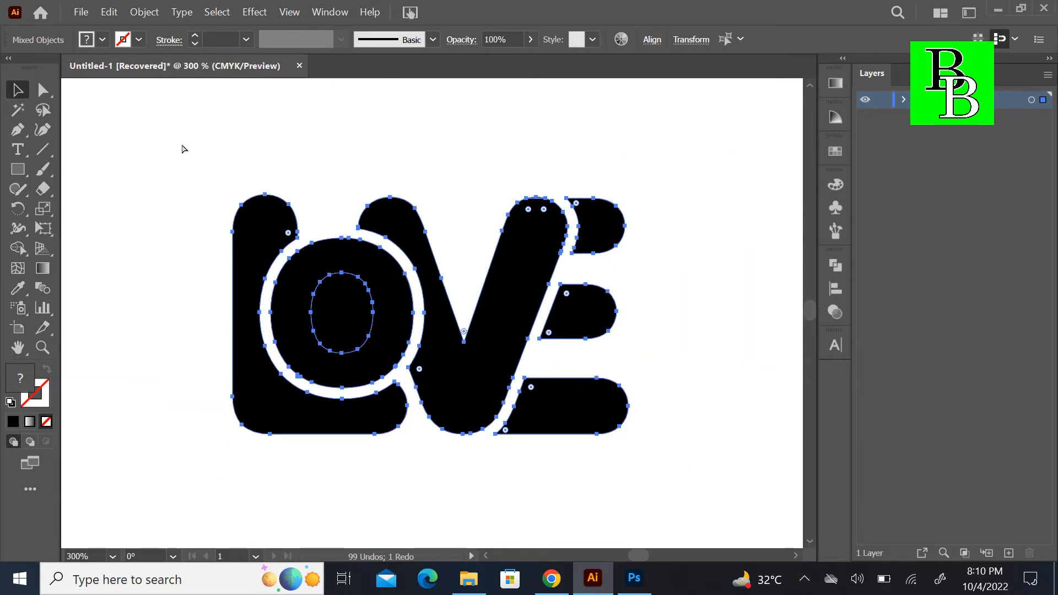
pyautogui.click(206, 312)
pyautogui.click(342, 305)
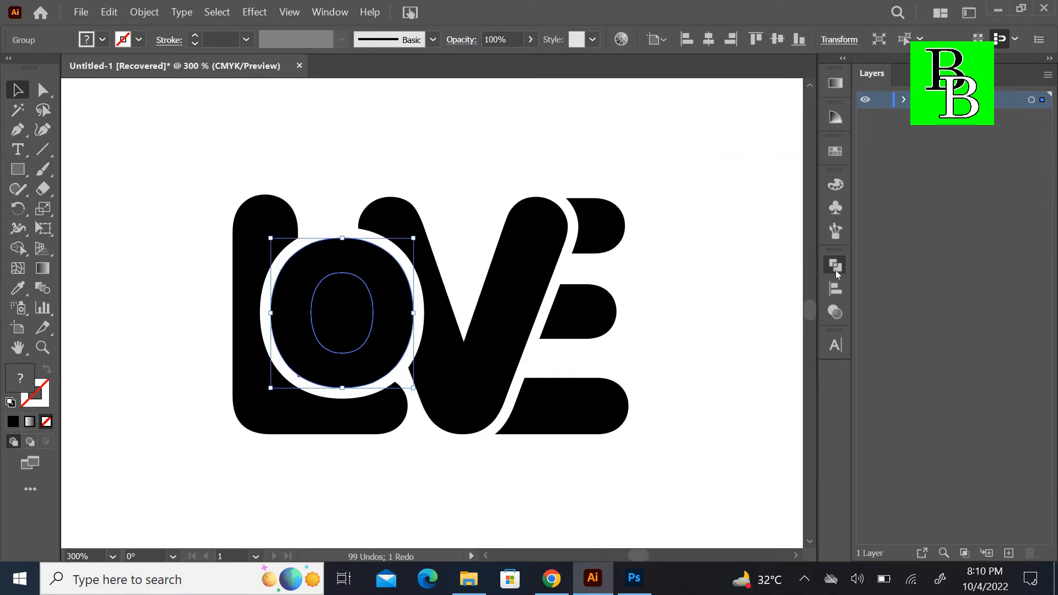
pyautogui.click(837, 265)
pyautogui.click(229, 175)
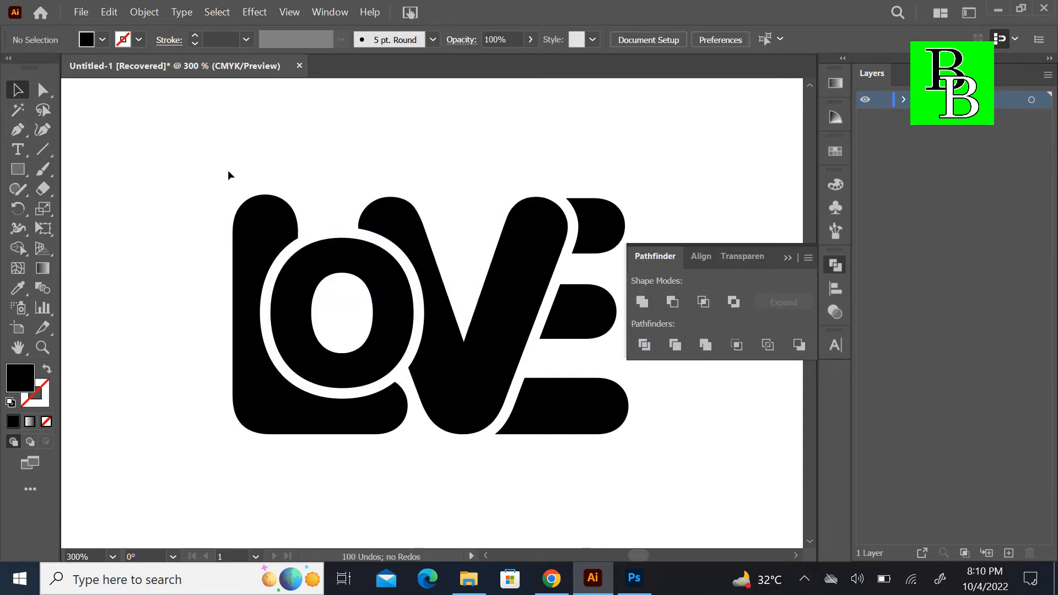
pyautogui.click(789, 259)
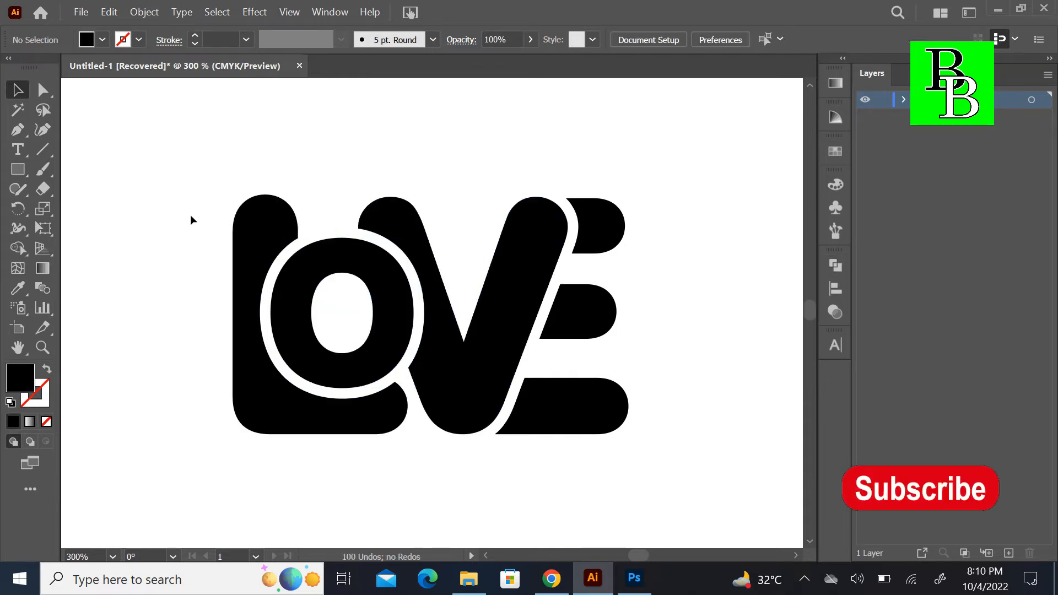
pyautogui.hotkey('ctrl', '=')
pyautogui.hotkey('ctrl', '-')
pyautogui.hotkey('ctrl', '-')
pyautogui.moveTo(270, 232); pyautogui.dragTo(529, 397)
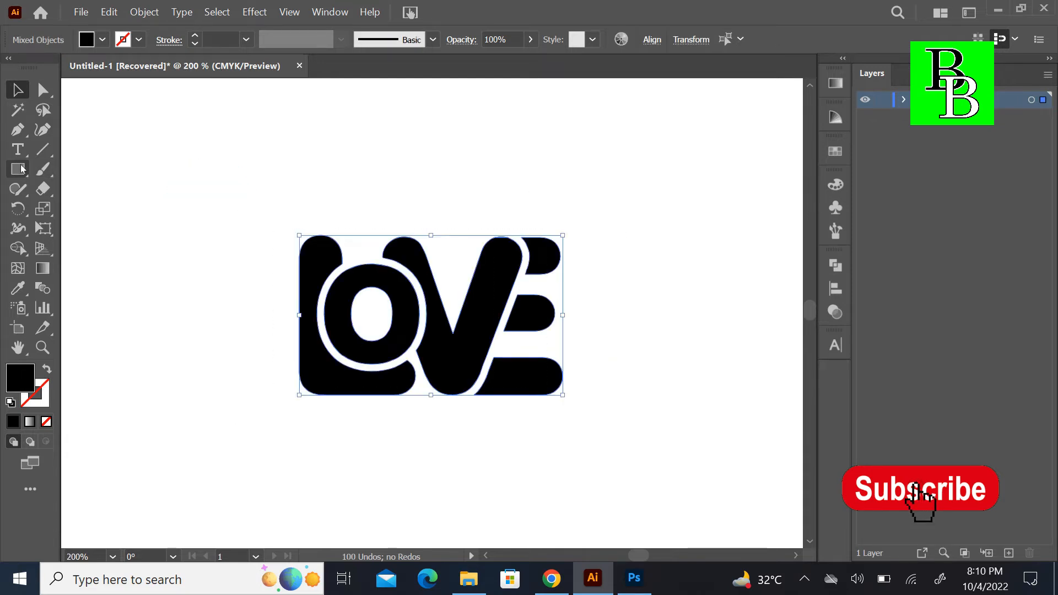
pyautogui.click(276, 153)
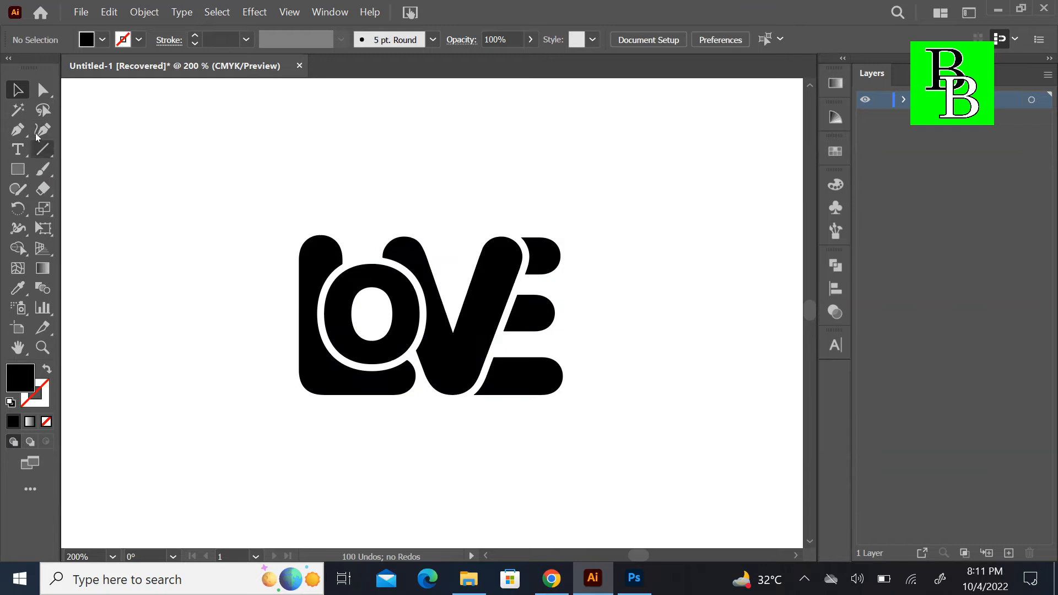
# Draw a small closed heart with the Pen tool on the blank canvas up and to the left of the lettering
pyautogui.click(29, 130)
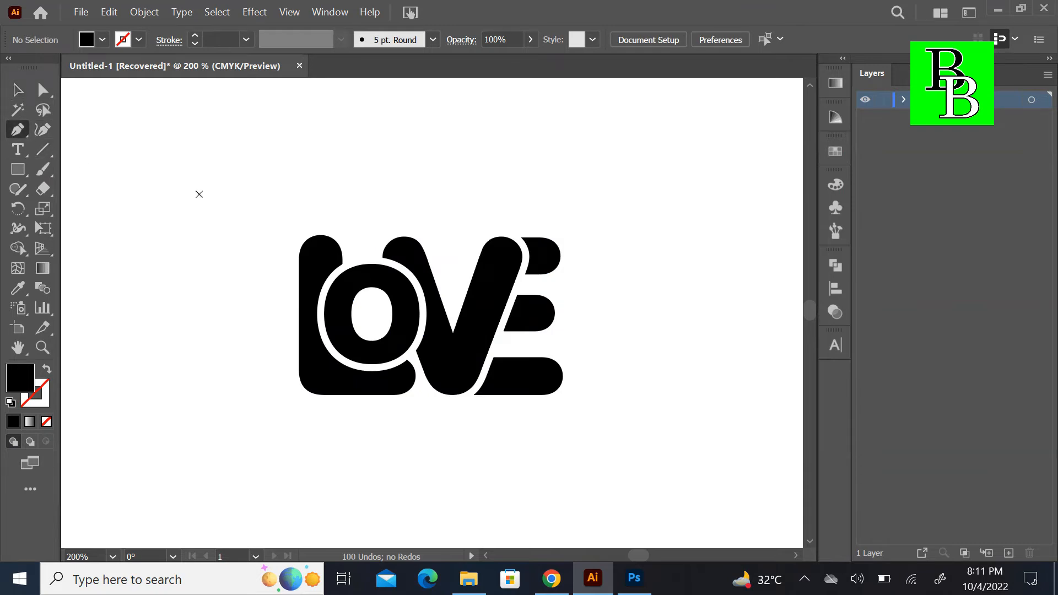
pyautogui.click(198, 194)
pyautogui.moveTo(230, 187); pyautogui.dragTo(253, 201)
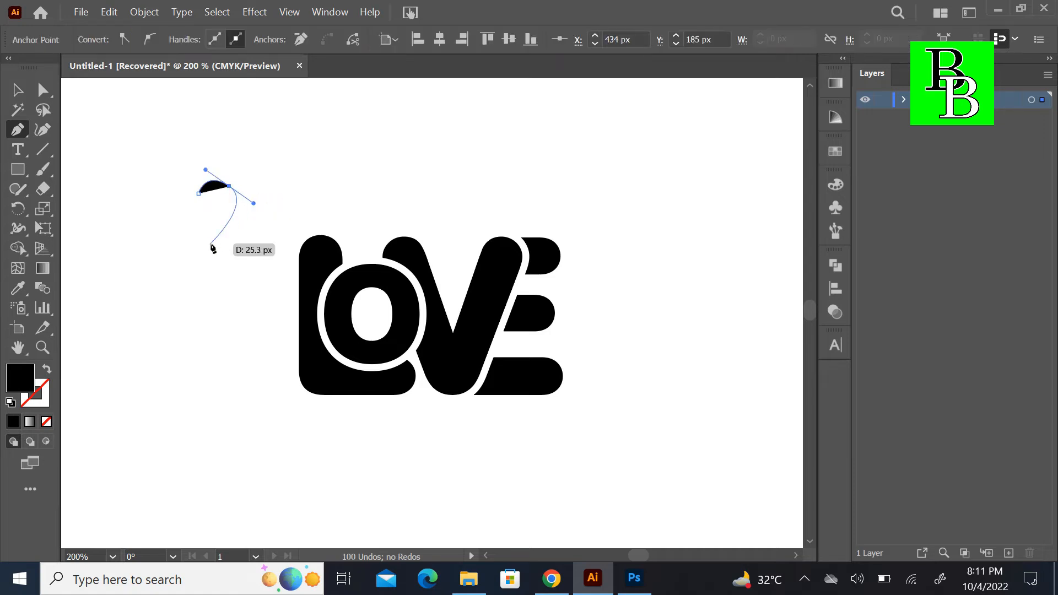
pyautogui.click(201, 241)
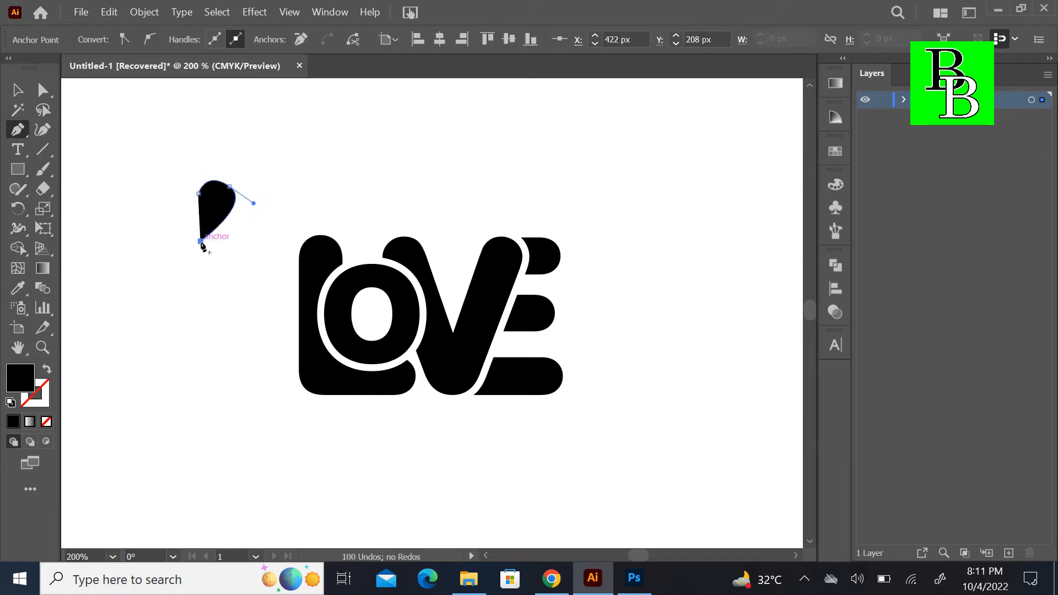
pyautogui.click(168, 200)
pyautogui.moveTo(198, 194); pyautogui.dragTo(225, 214)
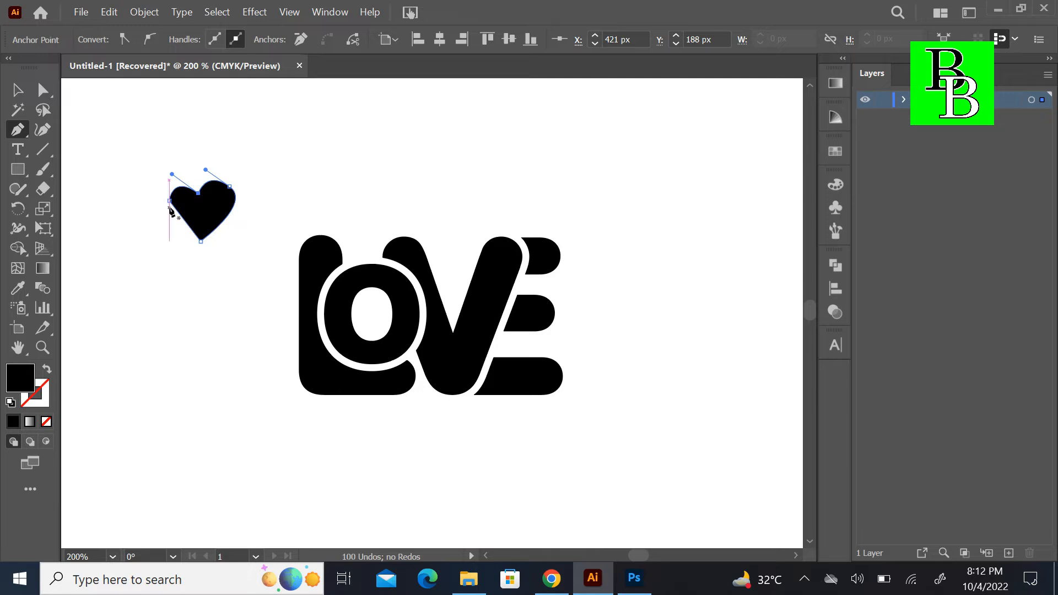
# Adjust the curves on the sides of the heart with the Curvature tool
pyautogui.click(43, 132)
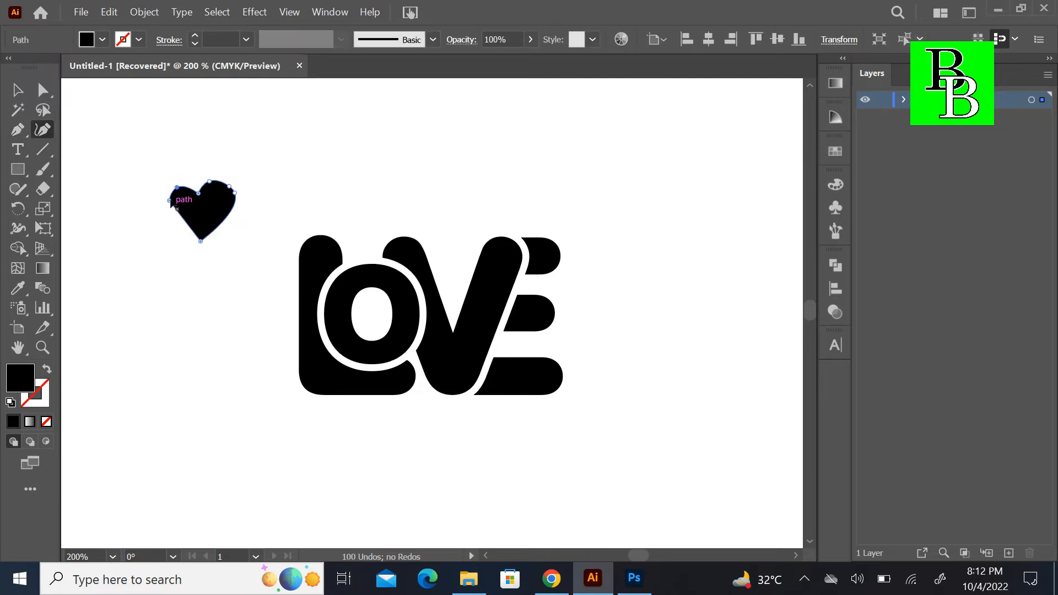
pyautogui.moveTo(168, 202)
pyautogui.mouseDown()
pyautogui.moveTo(160, 193)
pyautogui.moveTo(173, 217)
pyautogui.mouseUp()
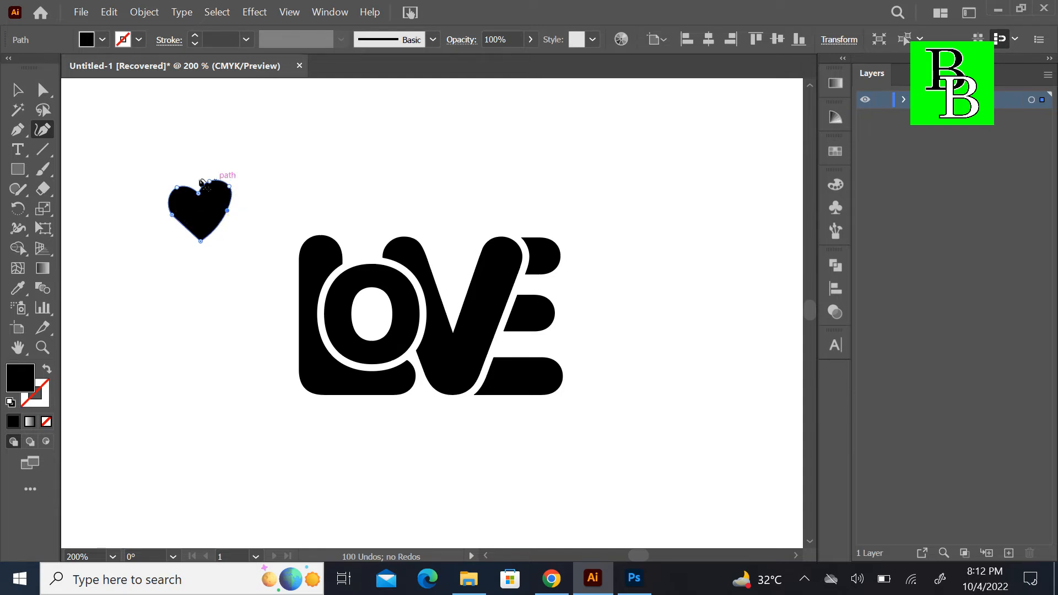
pyautogui.press('v')
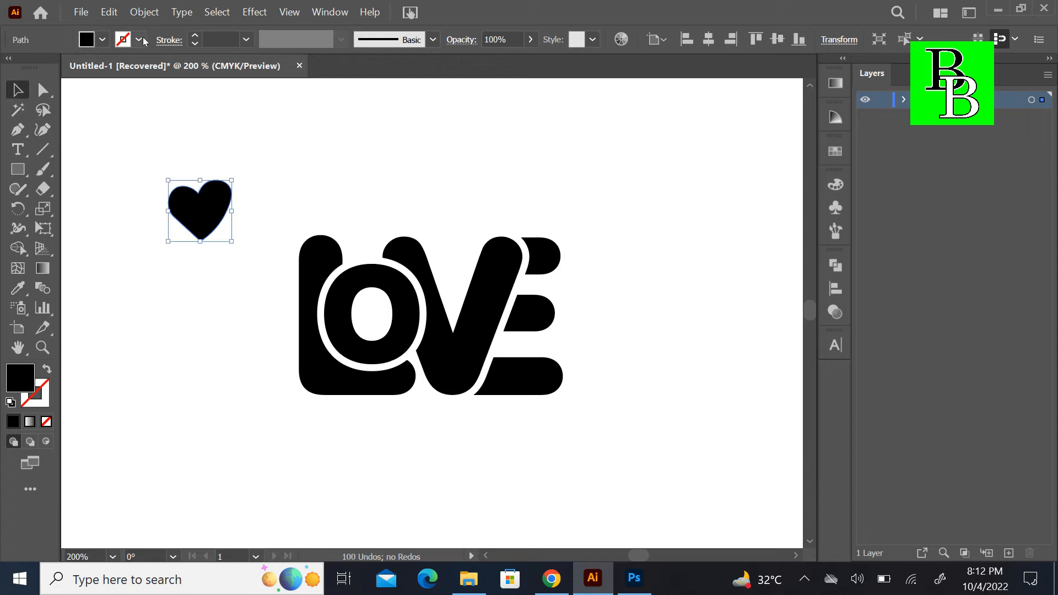
# Swap the heart's black fill for a black outline and set its stroke weight to 3 pt
pyautogui.click(46, 369)
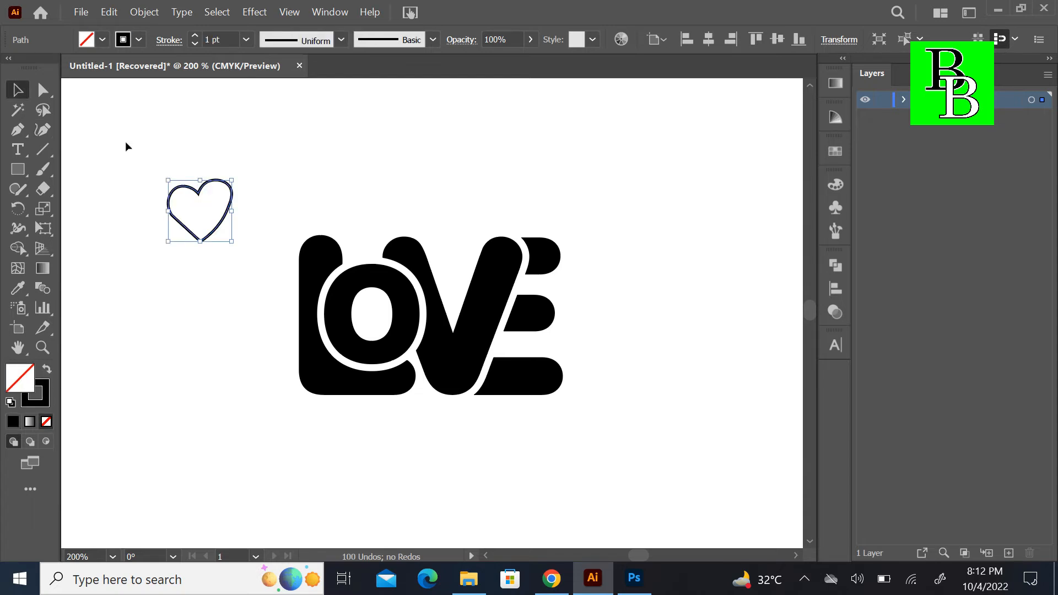
pyautogui.click(195, 35)
pyautogui.click(196, 35)
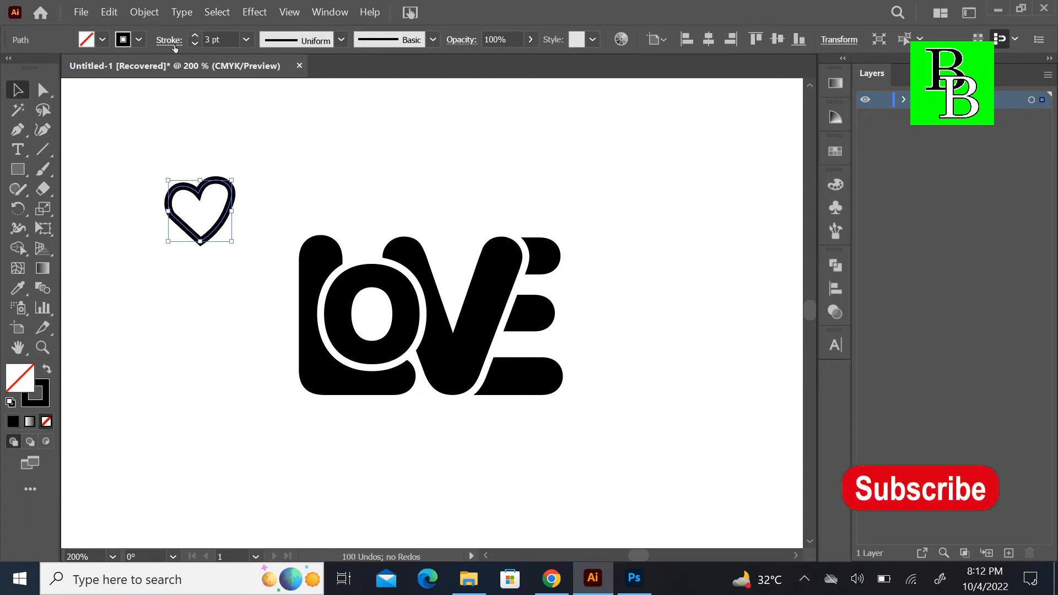
pyautogui.click(164, 44)
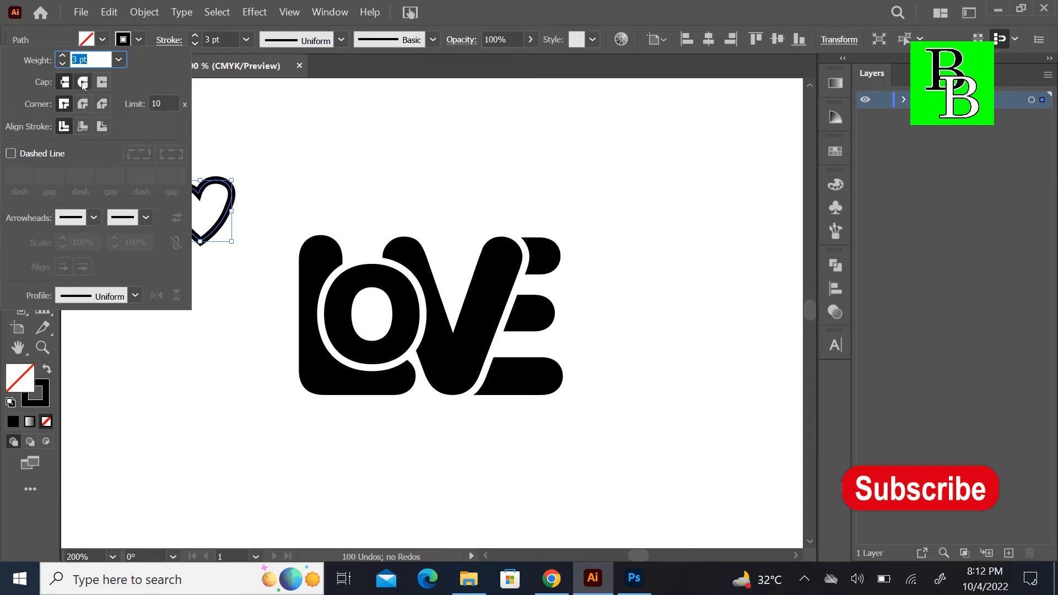
pyautogui.click(218, 102)
# Move the outlined heart above the V's first arm and scale it down slightly
pyautogui.moveTo(200, 197); pyautogui.dragTo(394, 188)
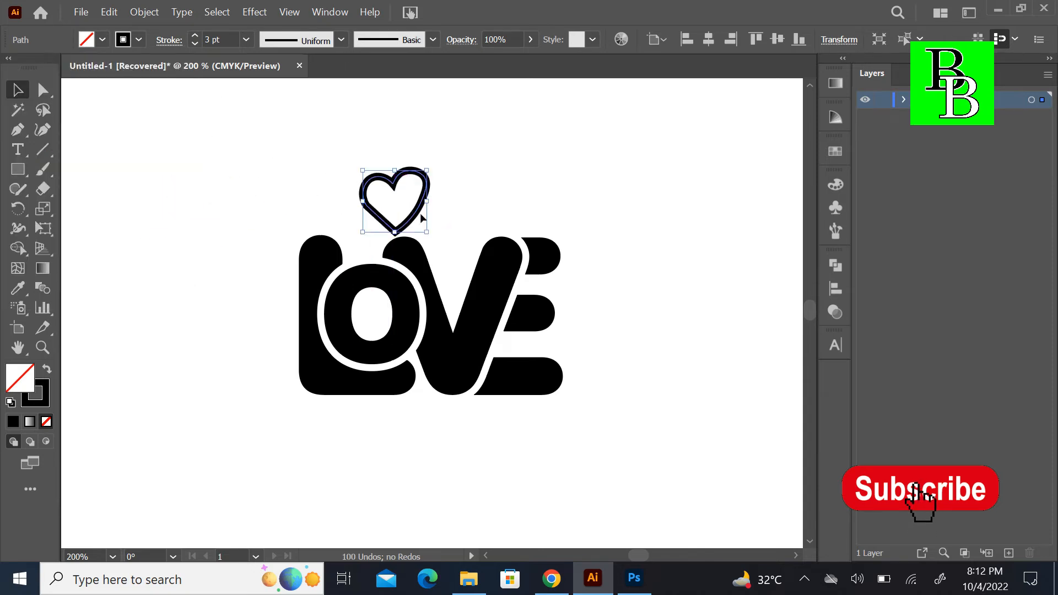
pyautogui.moveTo(430, 234); pyautogui.dragTo(415, 220)
pyautogui.moveTo(390, 177); pyautogui.dragTo(404, 189)
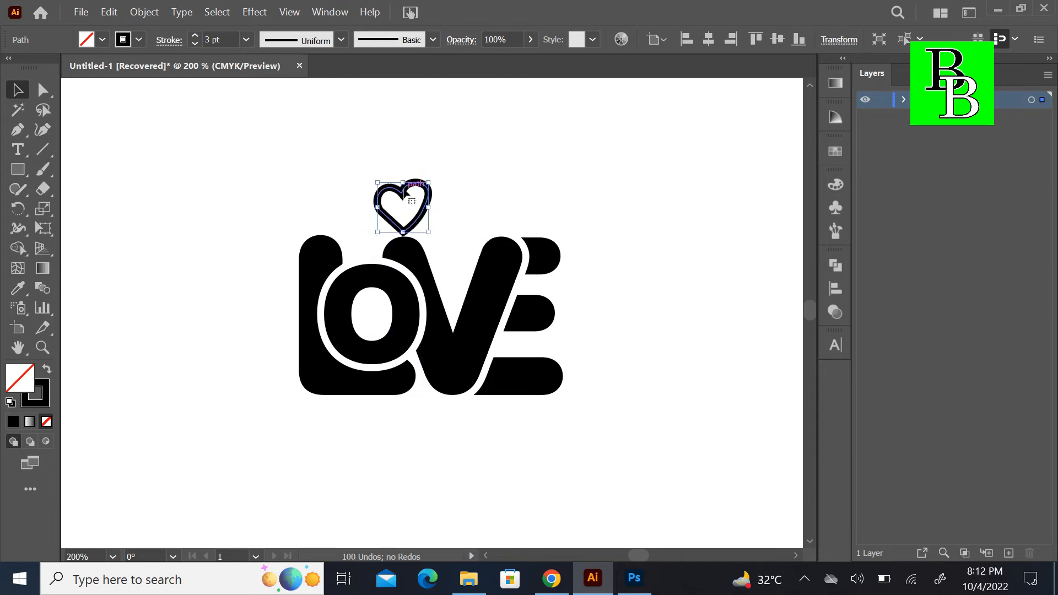
# Undo the heart's placement, scaling and outline edits, and delete the solid heart
pyautogui.hotkey('ctrl', 'z')
pyautogui.hotkey('ctrl', 'z')
pyautogui.hotkey('ctrl', 'z')
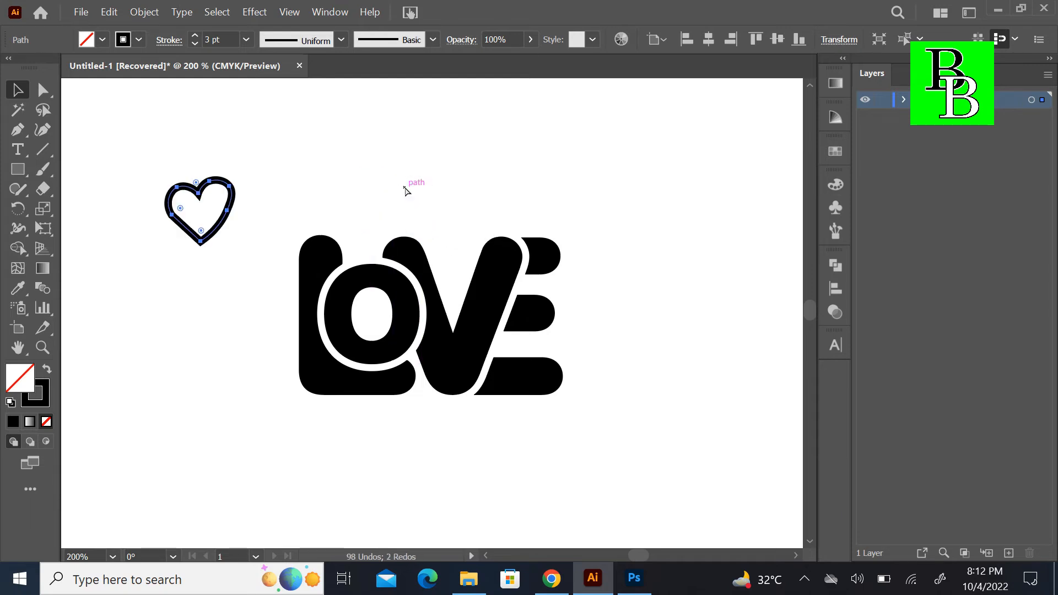
pyautogui.hotkey('ctrl', 'z')
pyautogui.hotkey('ctrl', 'z')
pyautogui.hotkey('ctrl', 'z')
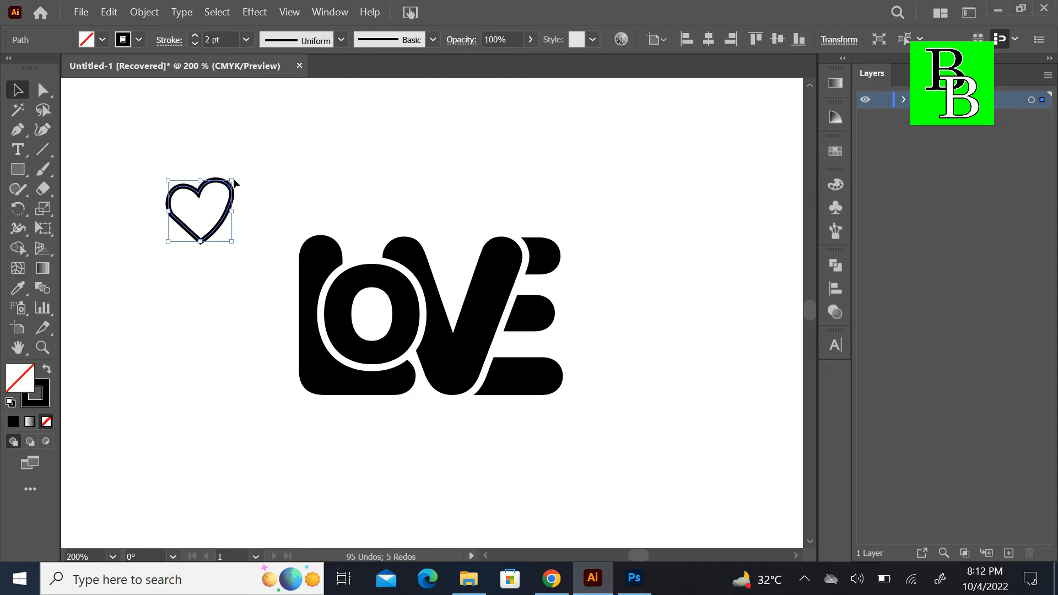
pyautogui.hotkey('ctrl', 'z')
pyautogui.hotkey('ctrl', 'z')
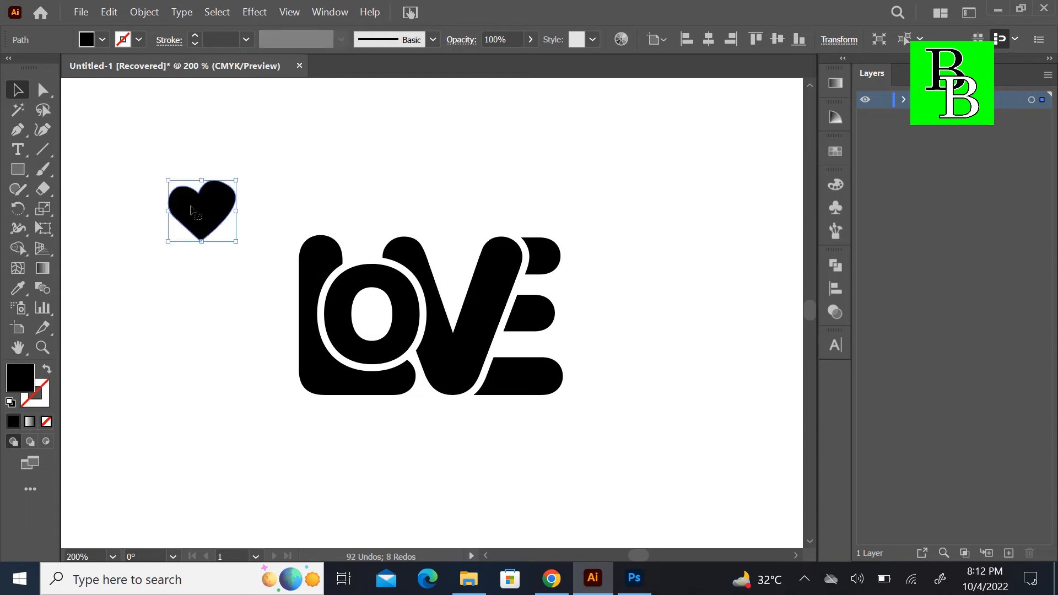
pyautogui.click(232, 265)
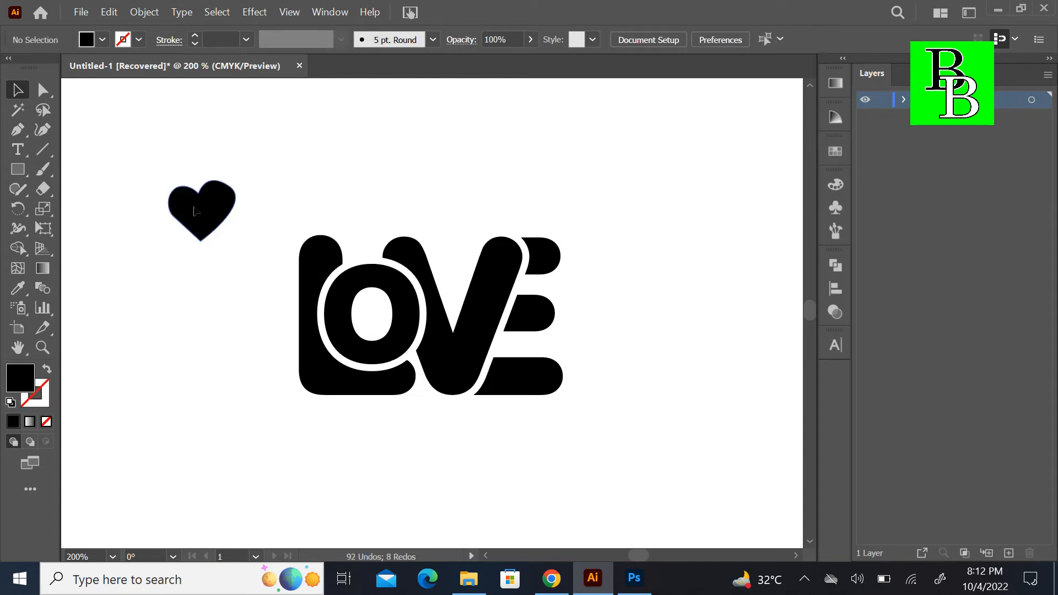
pyautogui.click(194, 211)
pyautogui.press('Delete')
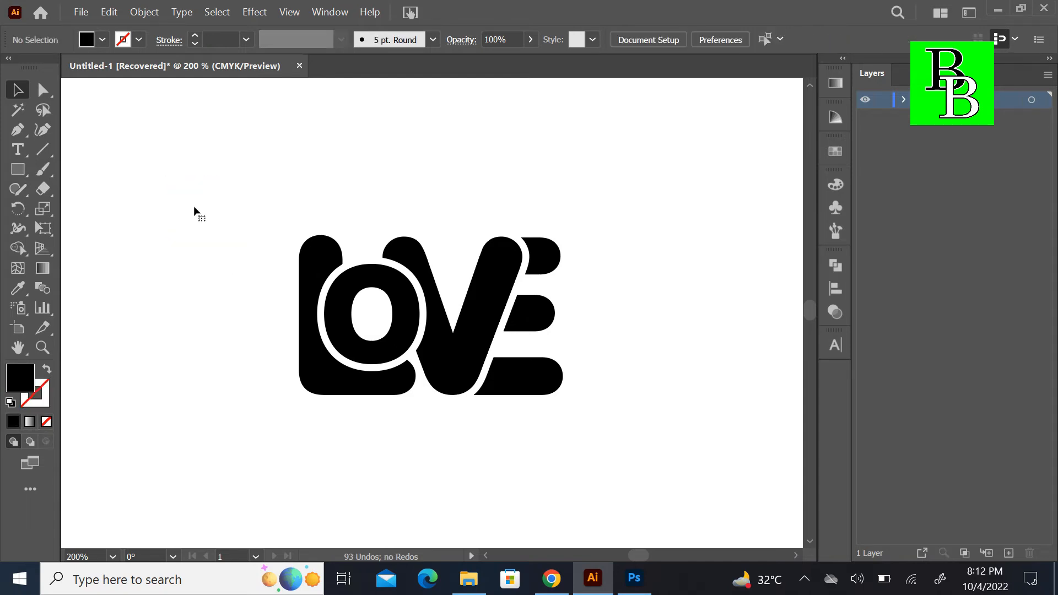
# Draw the right half of a heart with the Pen tool in the blank area beside the lettering
pyautogui.press('p')
pyautogui.click(179, 192)
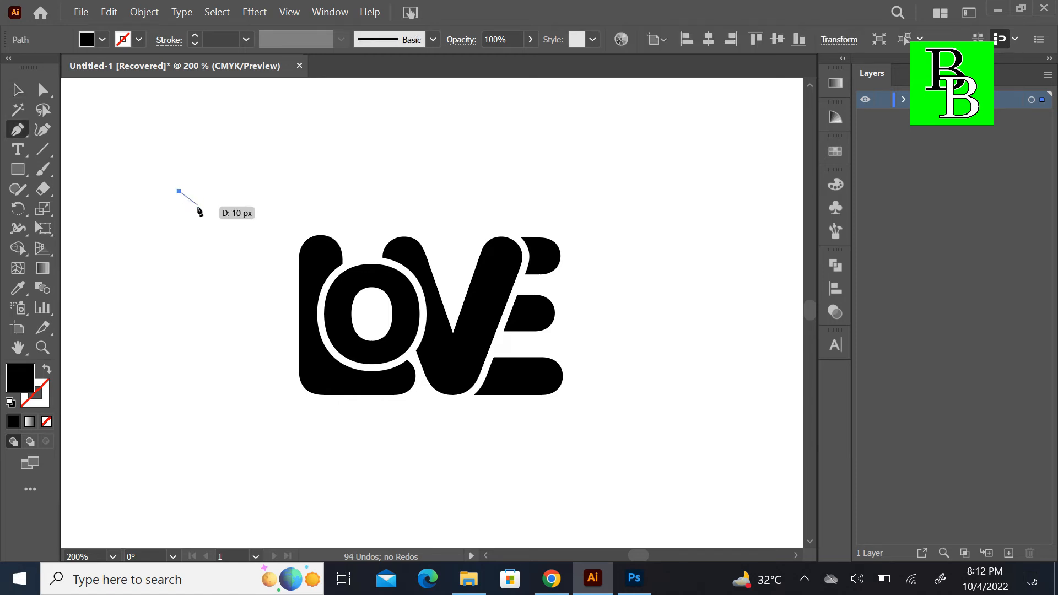
pyautogui.moveTo(199, 174)
pyautogui.mouseDown()
pyautogui.moveTo(216, 183)
pyautogui.moveTo(215, 169)
pyautogui.mouseUp()
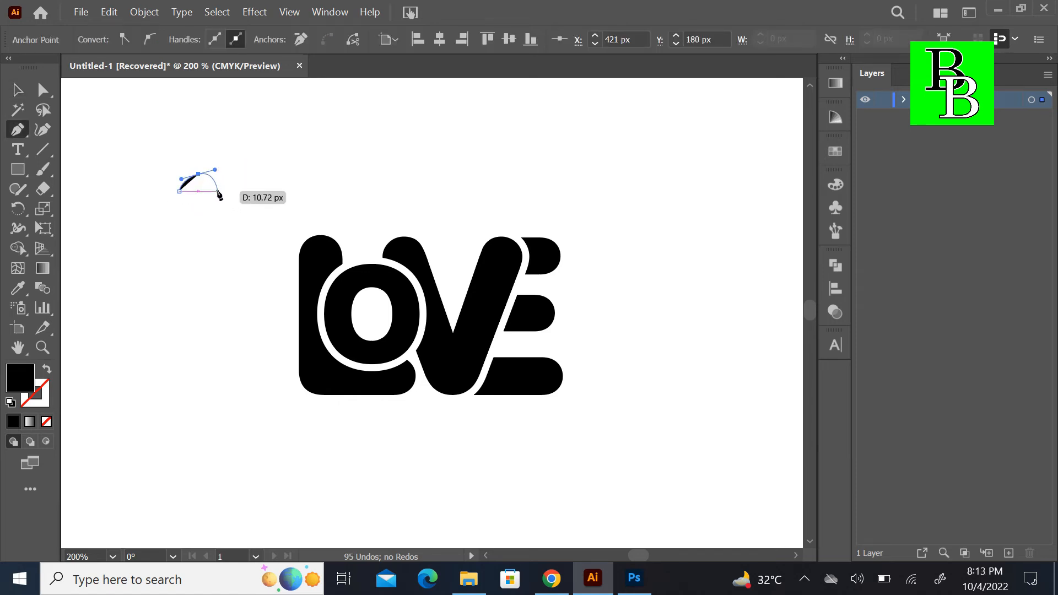
pyautogui.click(218, 191)
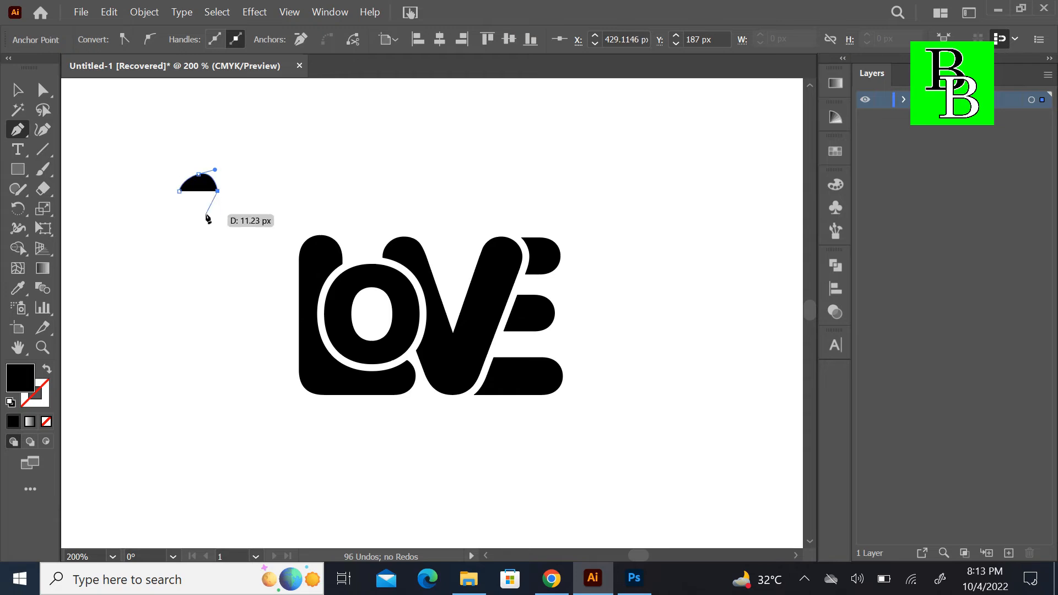
pyautogui.moveTo(179, 237); pyautogui.dragTo(133, 258)
pyautogui.press('v')
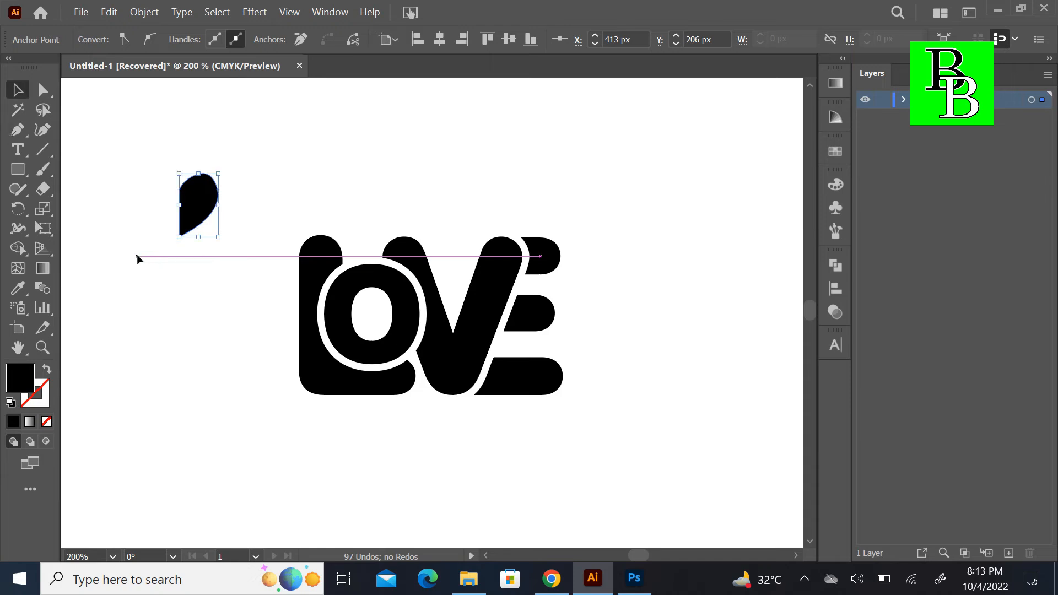
# Create a reflected copy of the half-heart using the Horizontal axis
pyautogui.rightClick(185, 205)
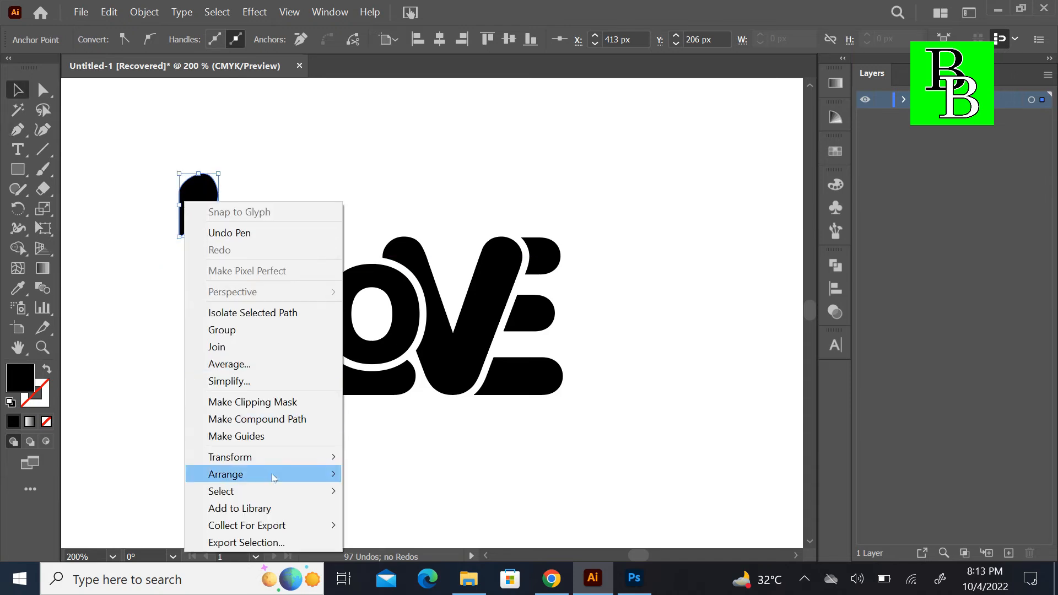
pyautogui.moveTo(274, 477)
pyautogui.moveTo(323, 457)
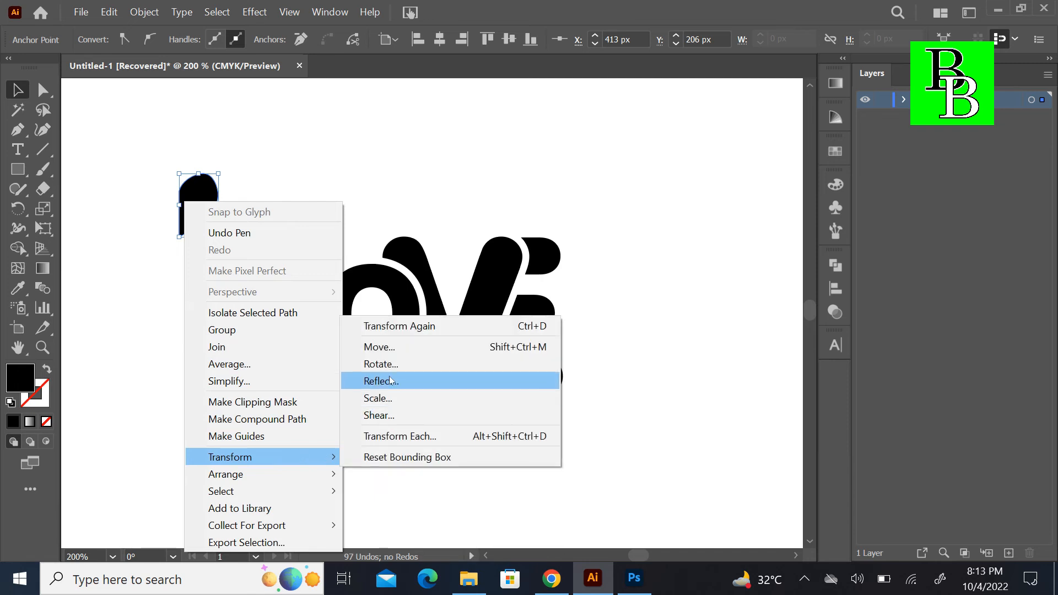
pyautogui.click(390, 374)
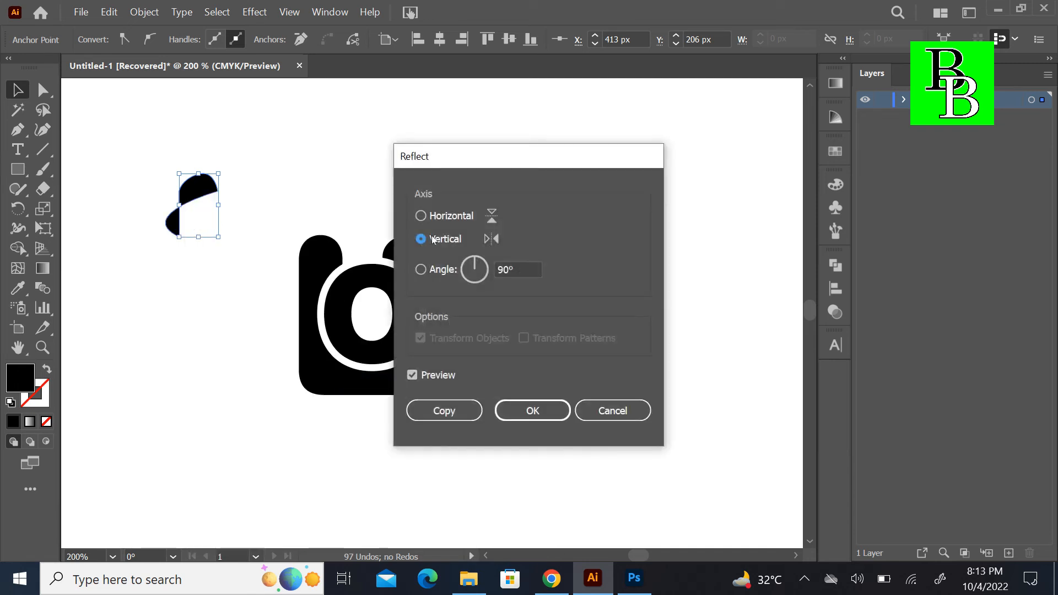
pyautogui.click(421, 218)
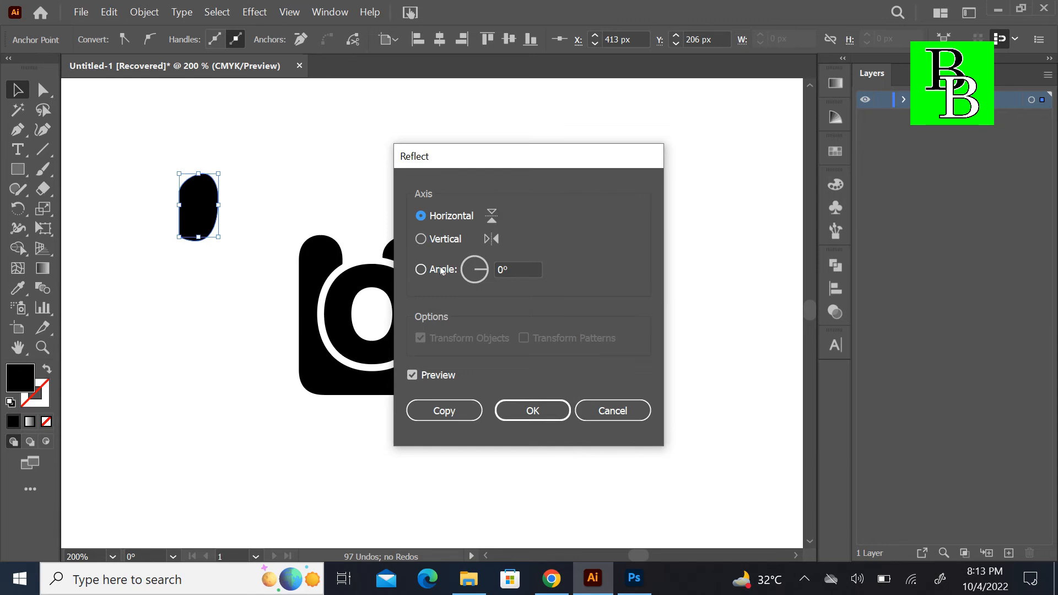
pyautogui.click(450, 411)
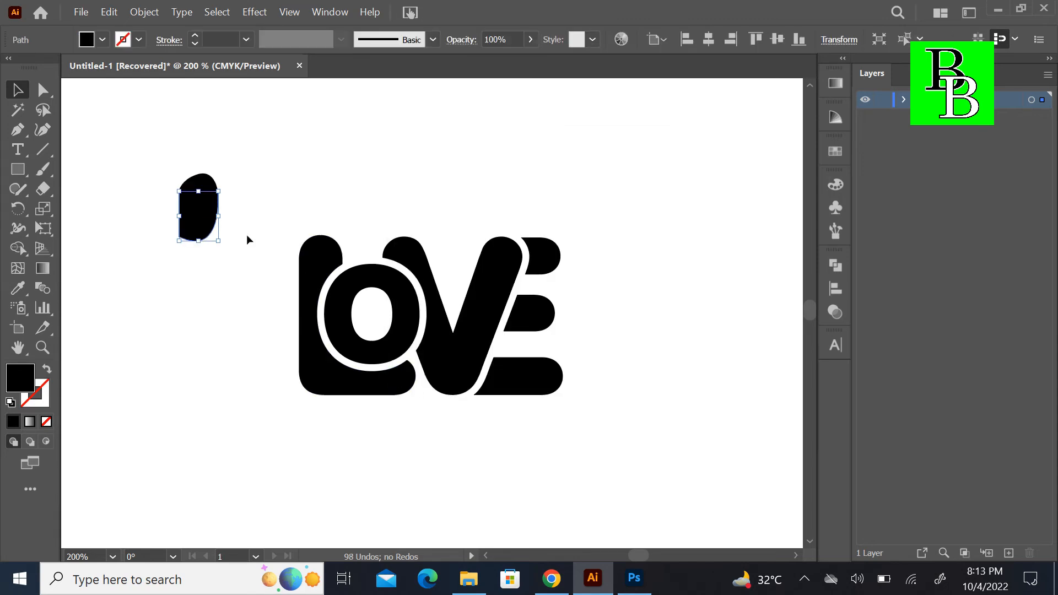
# Move the original half-heart down and place a mirrored copy beside it as the heart's left half
pyautogui.moveTo(199, 207); pyautogui.dragTo(204, 281)
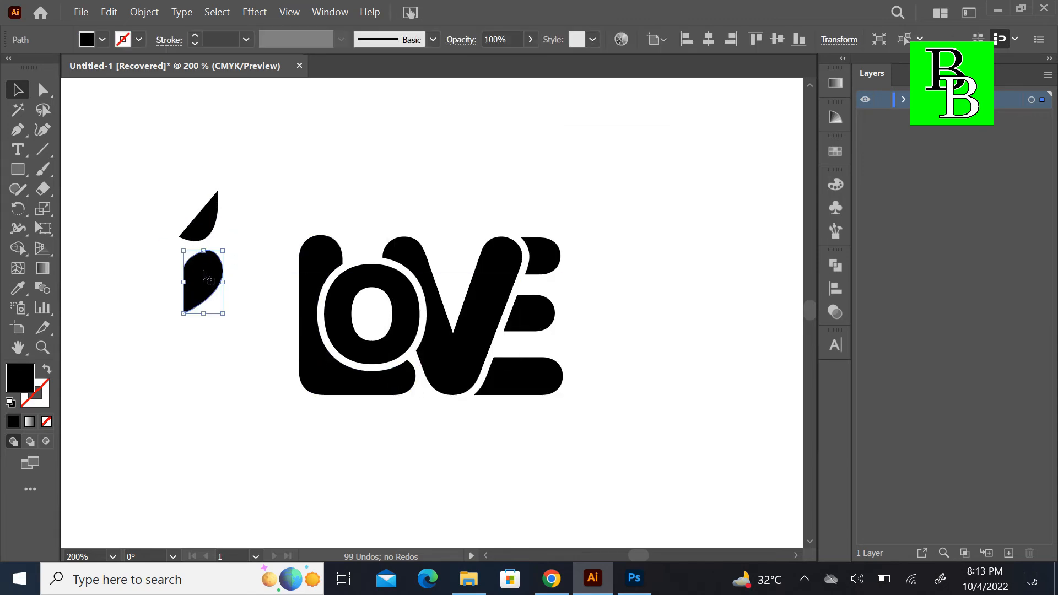
pyautogui.moveTo(217, 290); pyautogui.dragTo(158, 302)
# Select both heart halves and swap their black fill for a 1 pt black outline
pyautogui.moveTo(131, 266); pyautogui.dragTo(224, 313)
pyautogui.click(102, 40)
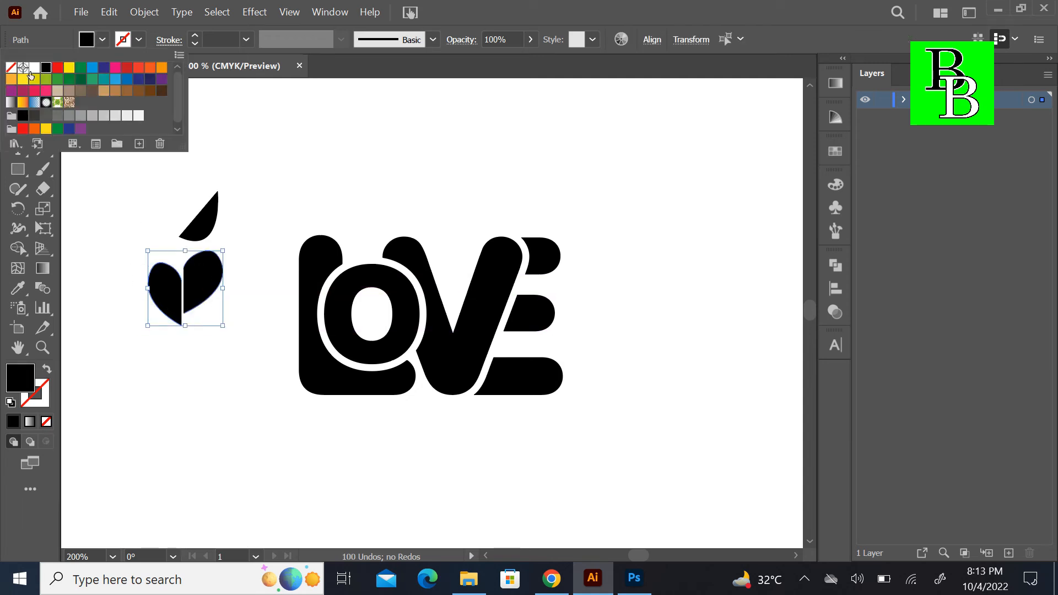
pyautogui.click(46, 370)
pyautogui.click(46, 370)
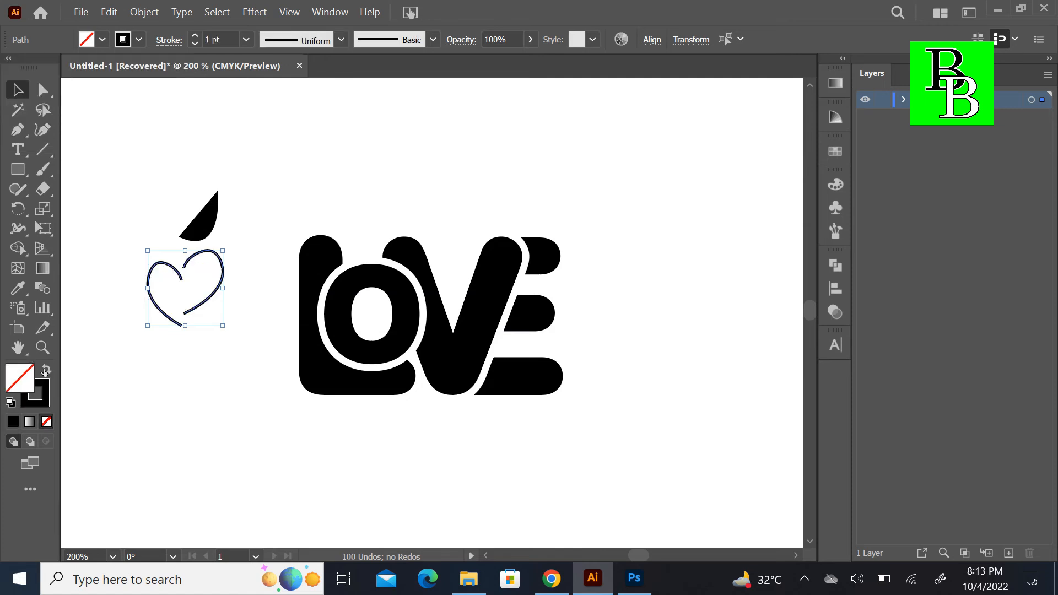
# Delete the leftover black half-heart above the outlined heart and set the heart's stroke weight to 2 pt
pyautogui.click(190, 235)
pyautogui.press('Delete')
pyautogui.moveTo(133, 227); pyautogui.dragTo(207, 321)
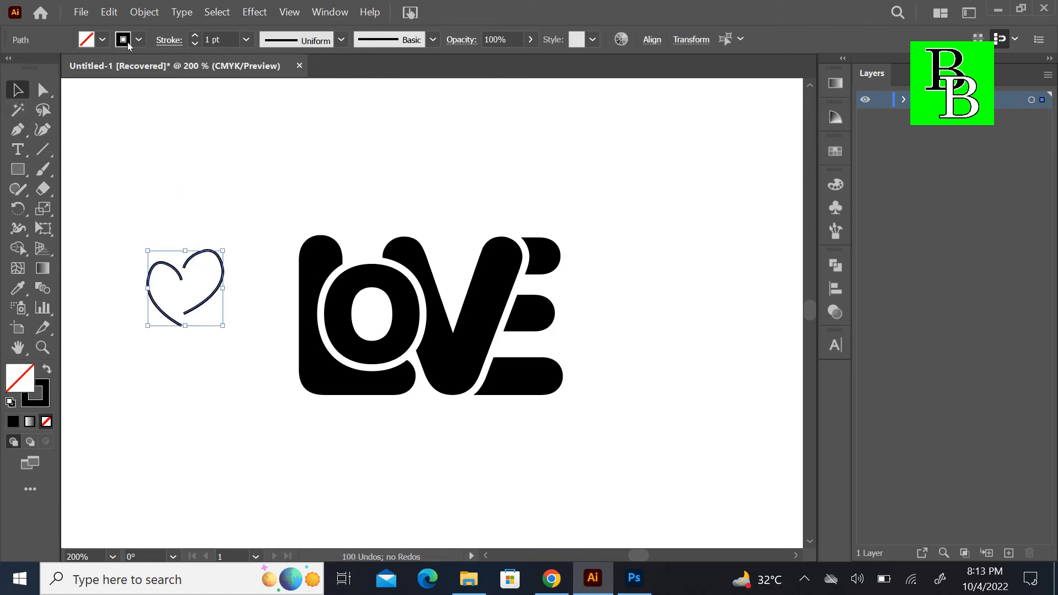
pyautogui.click(195, 35)
pyautogui.click(169, 40)
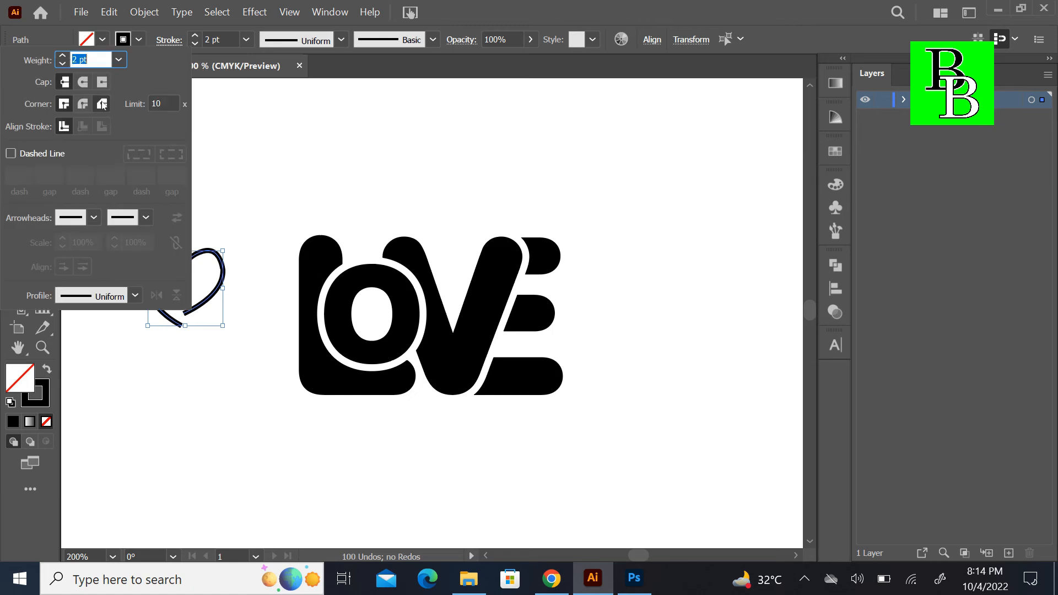
# Place the heart, scaled down, just above the O and V of the lettering with its stroke set to 1 pt
pyautogui.moveTo(192, 264); pyautogui.dragTo(445, 207)
pyautogui.click(195, 44)
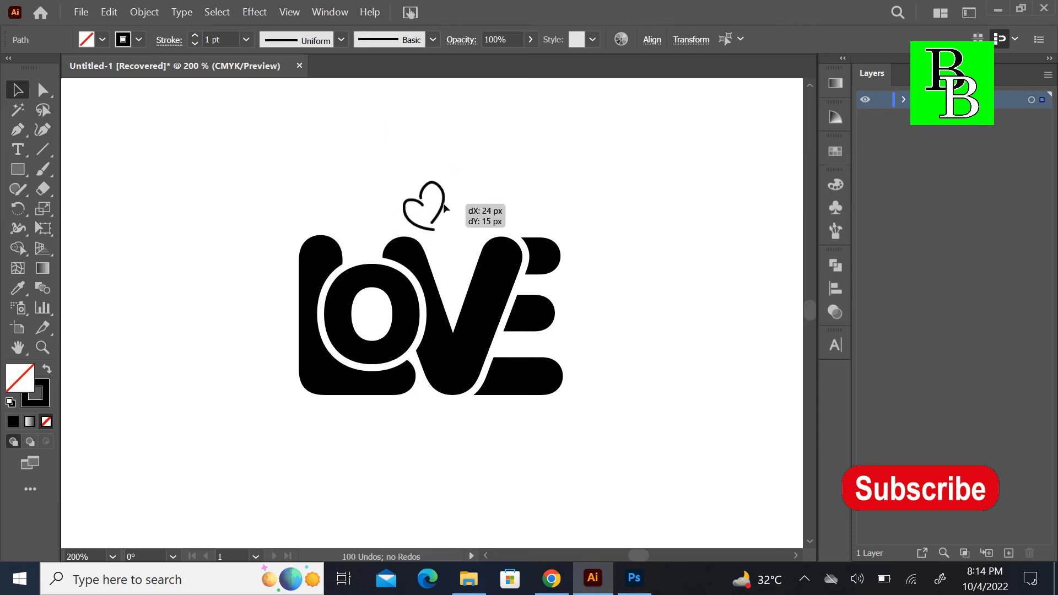
pyautogui.click(288, 220)
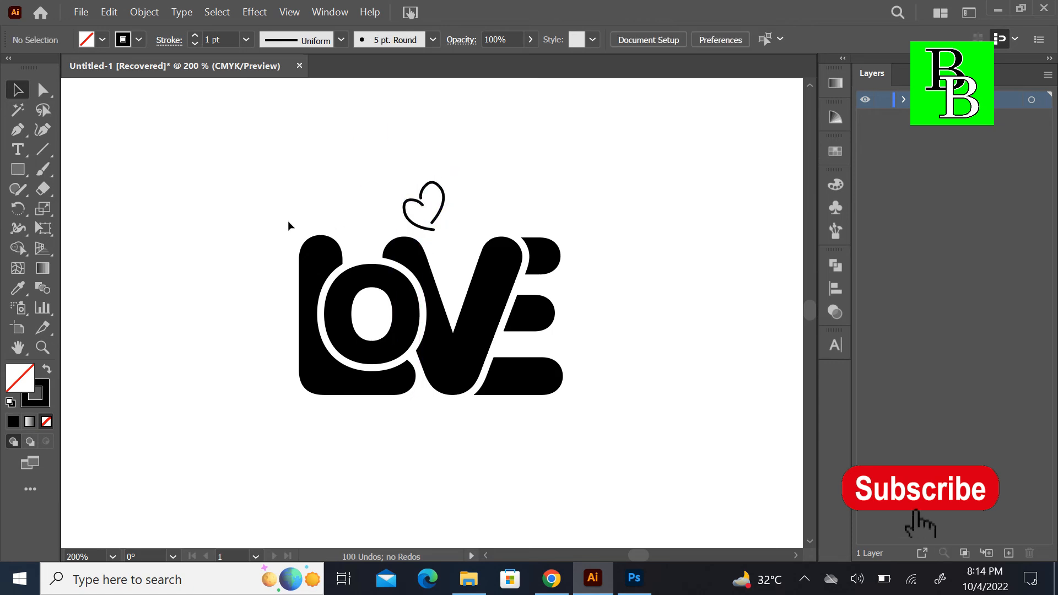
# Copy the heart and LOVE lettering, and switch to File Explorer to open the Hanging T-Shirt Mockup PSD in Photoshop
pyautogui.moveTo(265, 207); pyautogui.dragTo(574, 402)
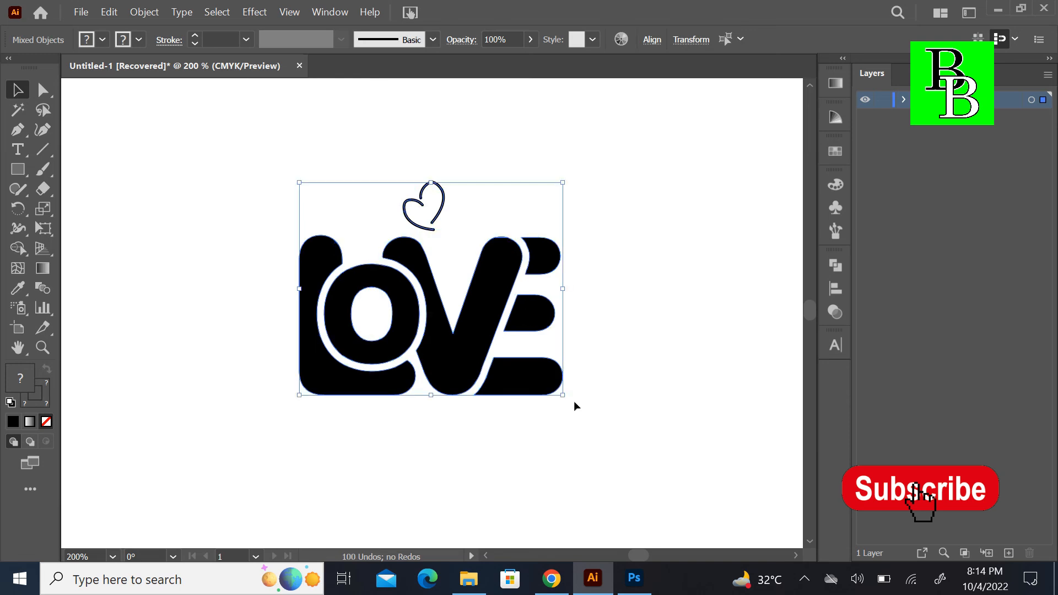
pyautogui.click(472, 588)
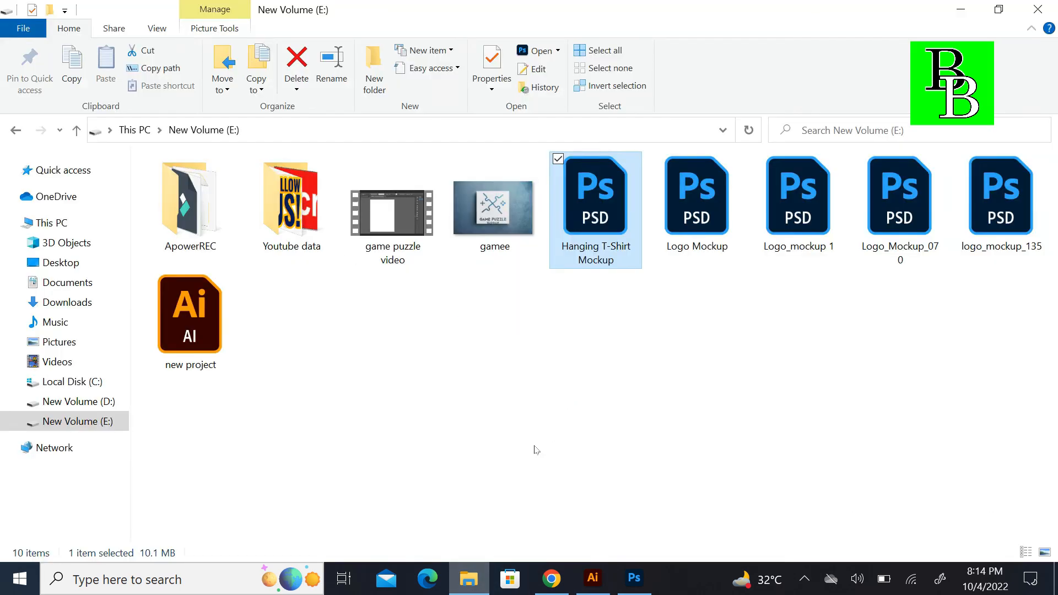
pyautogui.doubleClick(574, 196)
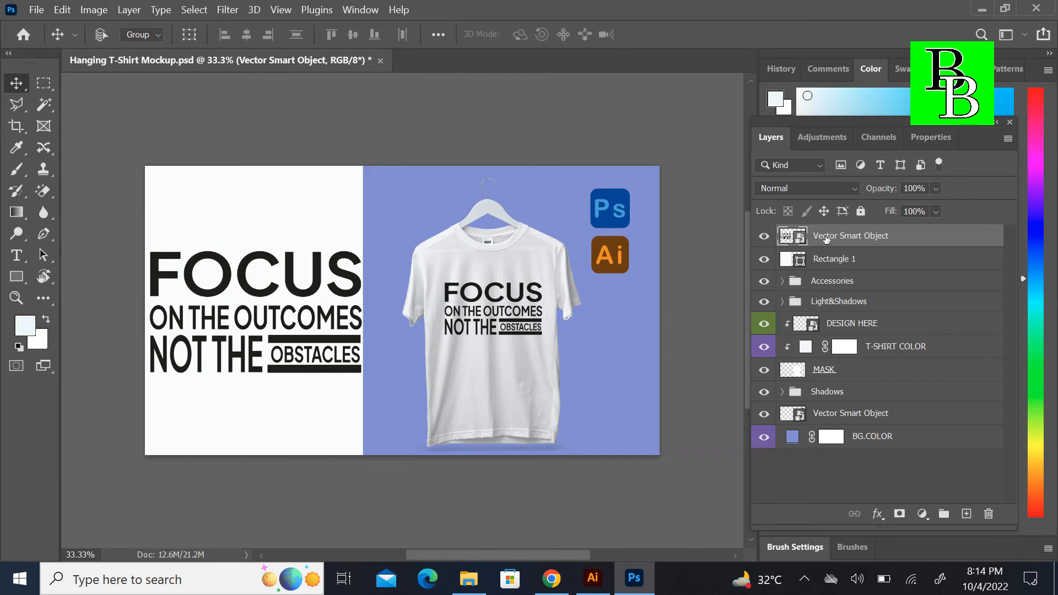
# Delete the FOCUS artwork layer from the white panel and open the contents of the DESIGN HERE smart object
pyautogui.press('Delete')
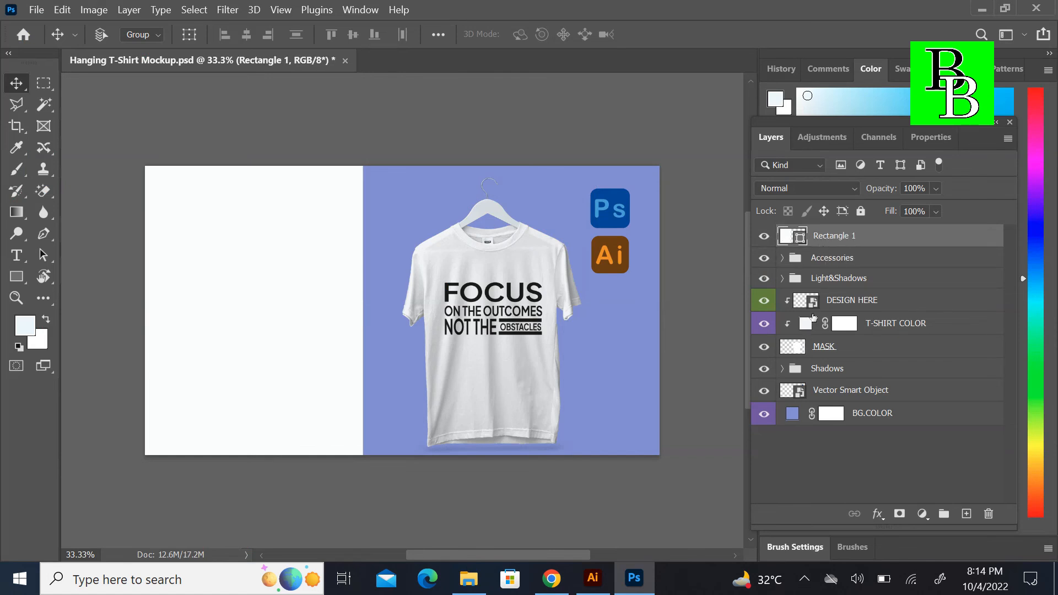
pyautogui.doubleClick(813, 301)
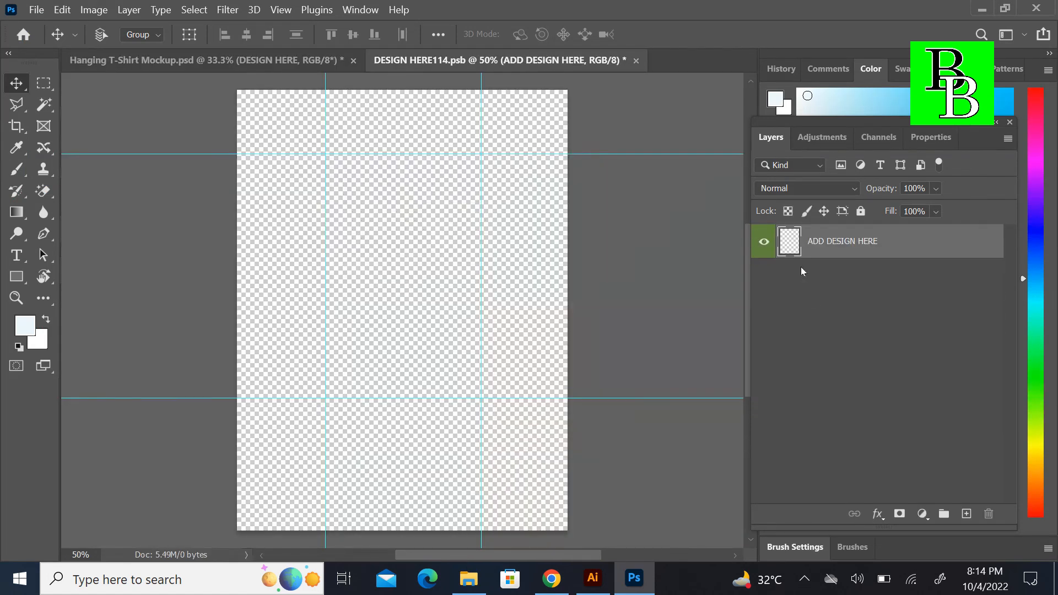
# Paste the LOVE artwork as a smart object, scaled to about 577% and centred between the vertical guides near the upper guide, and save
pyautogui.hotkey('ctrl', 'v')
pyautogui.click(609, 140)
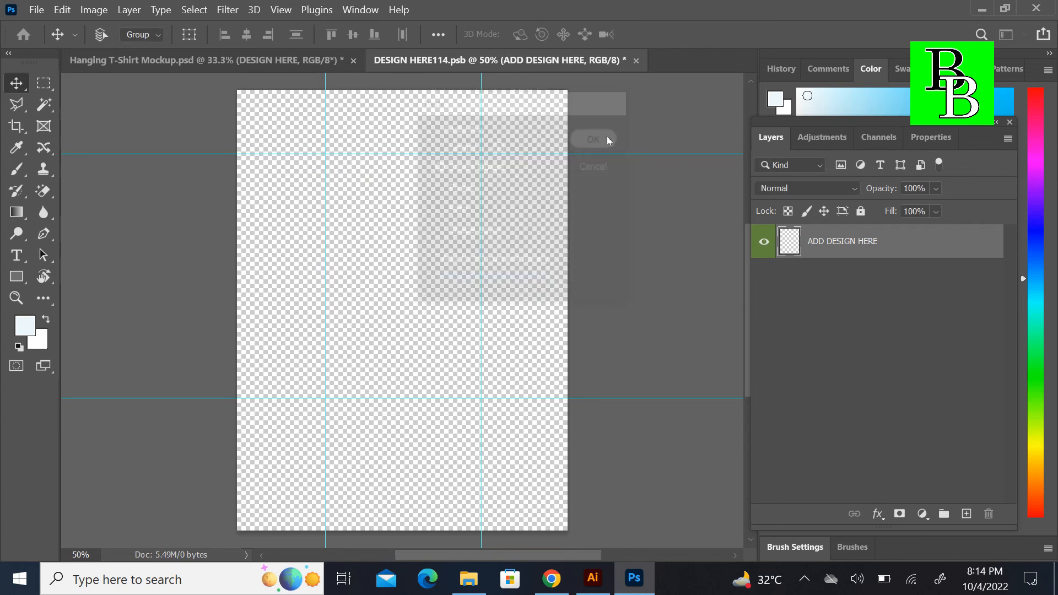
pyautogui.moveTo(418, 323); pyautogui.dragTo(500, 388)
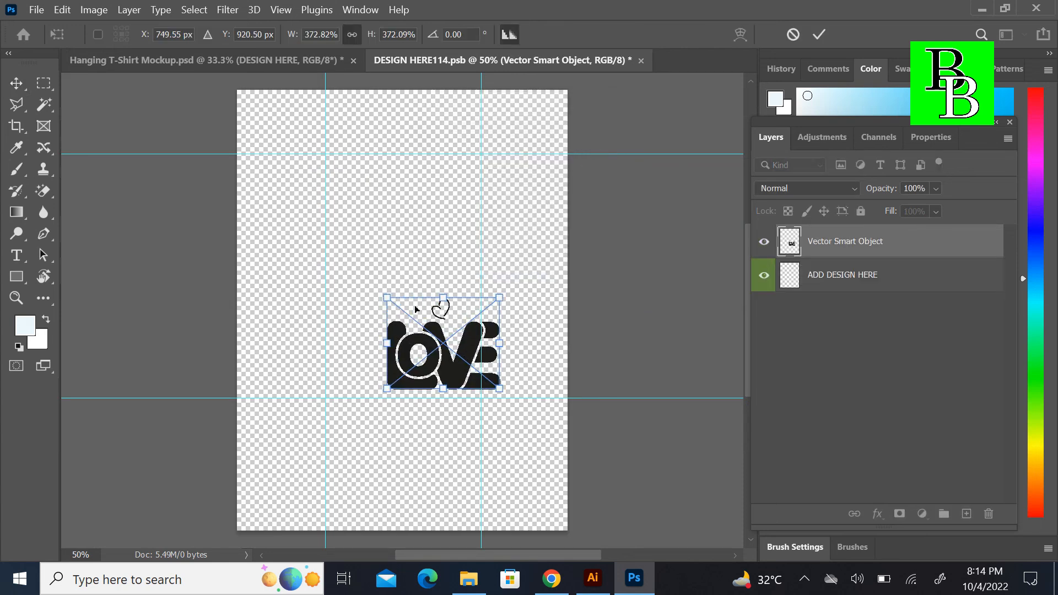
pyautogui.moveTo(388, 297); pyautogui.dragTo(301, 279)
pyautogui.moveTo(413, 320); pyautogui.dragTo(410, 248)
pyautogui.hotkey('ctrl', 's')
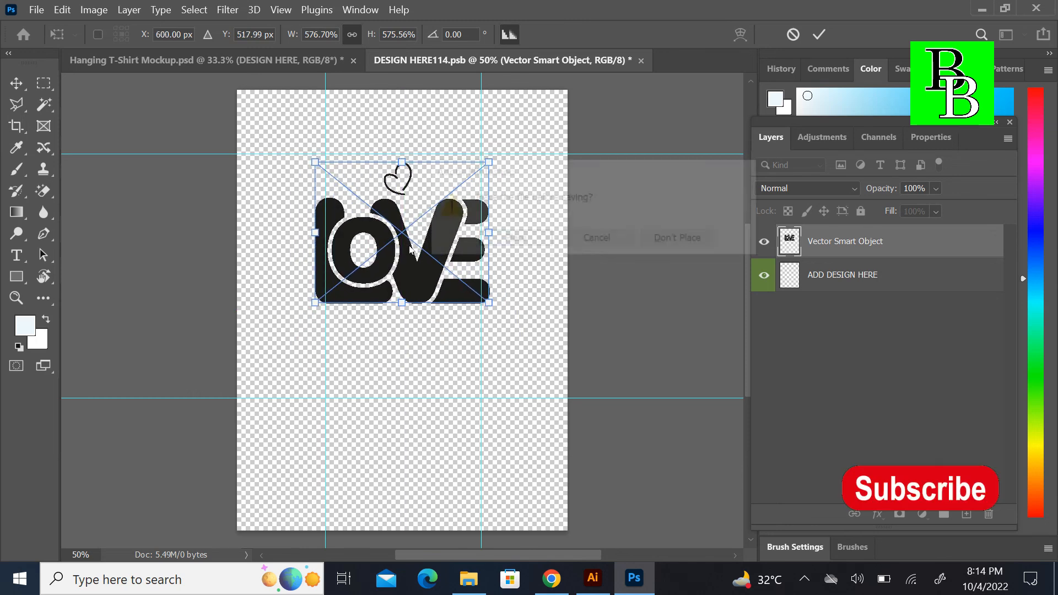
pyautogui.click(513, 240)
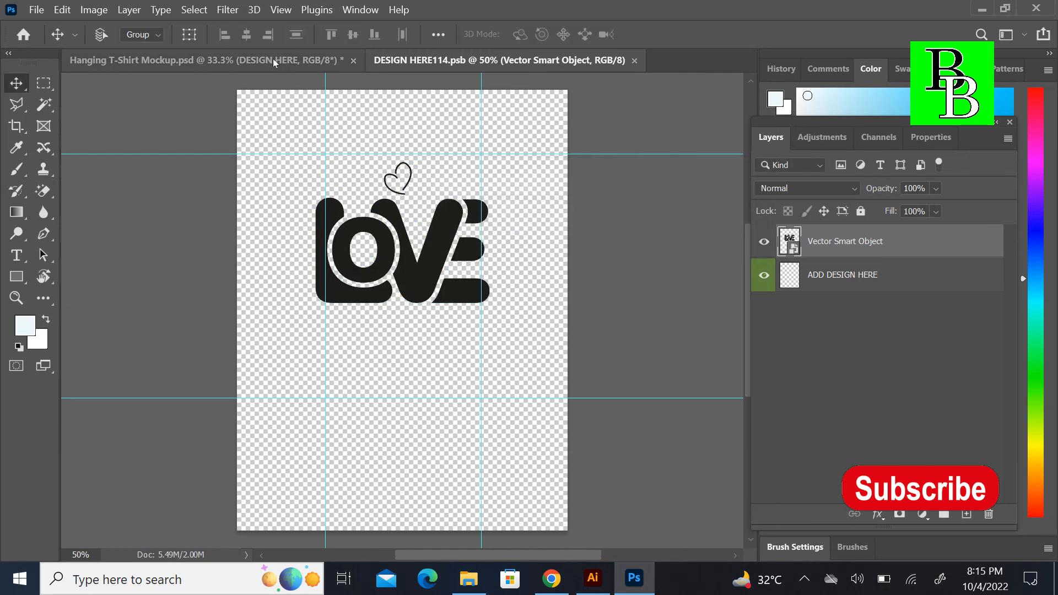
# Paste the LOVE artwork into the T-shirt mockup as a smart object, scaled to about 883%, above the Rectangle 1 layer on the white panel
pyautogui.click(289, 61)
pyautogui.hotkey('ctrl', 'v')
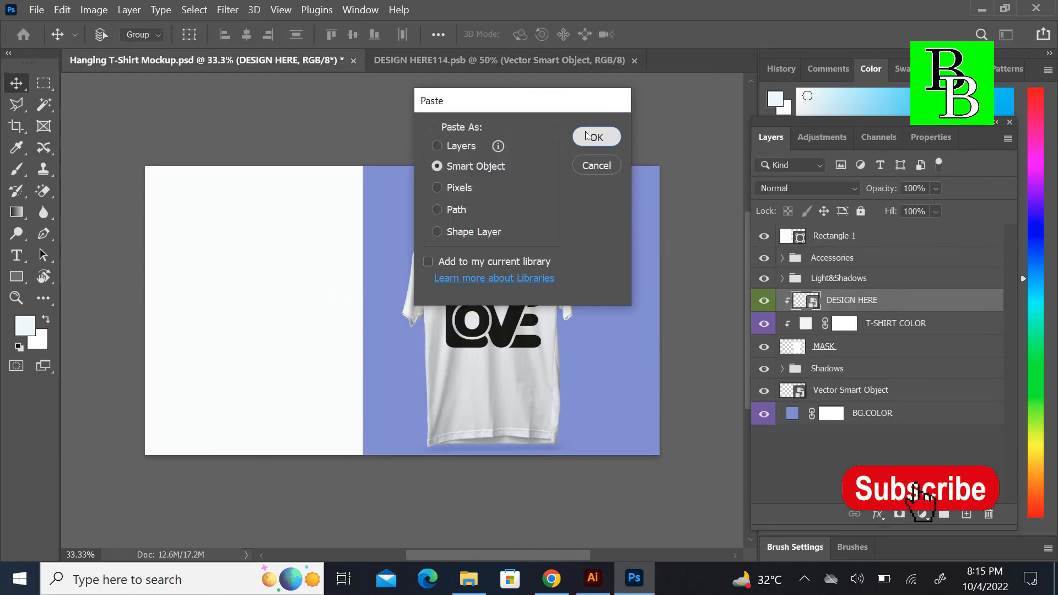
pyautogui.click(587, 136)
pyautogui.moveTo(411, 320); pyautogui.dragTo(570, 445)
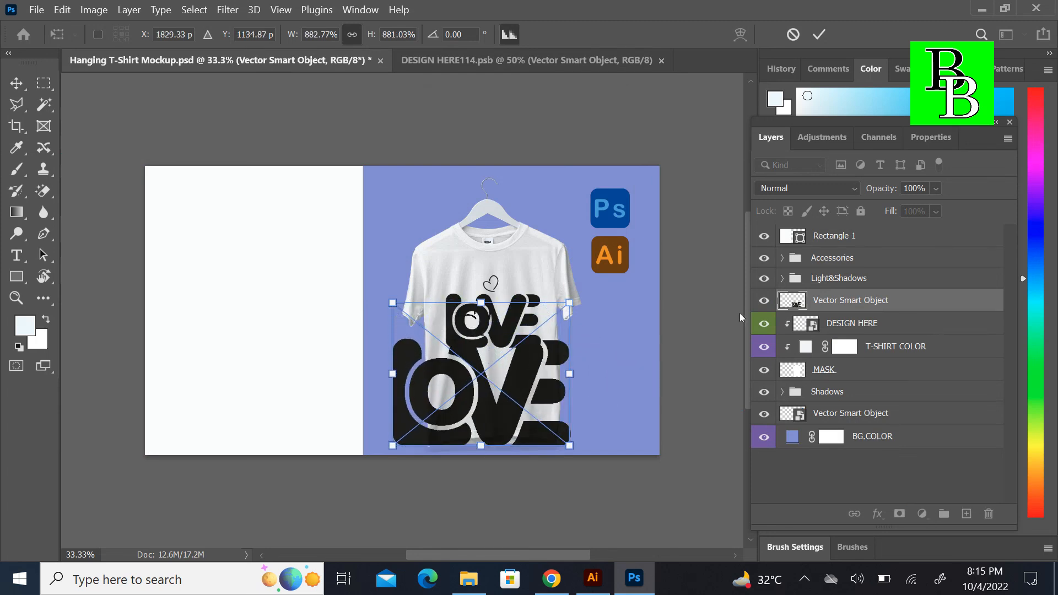
pyautogui.press('Return')
pyautogui.moveTo(848, 305); pyautogui.dragTo(849, 227)
pyautogui.moveTo(499, 390); pyautogui.dragTo(280, 330)
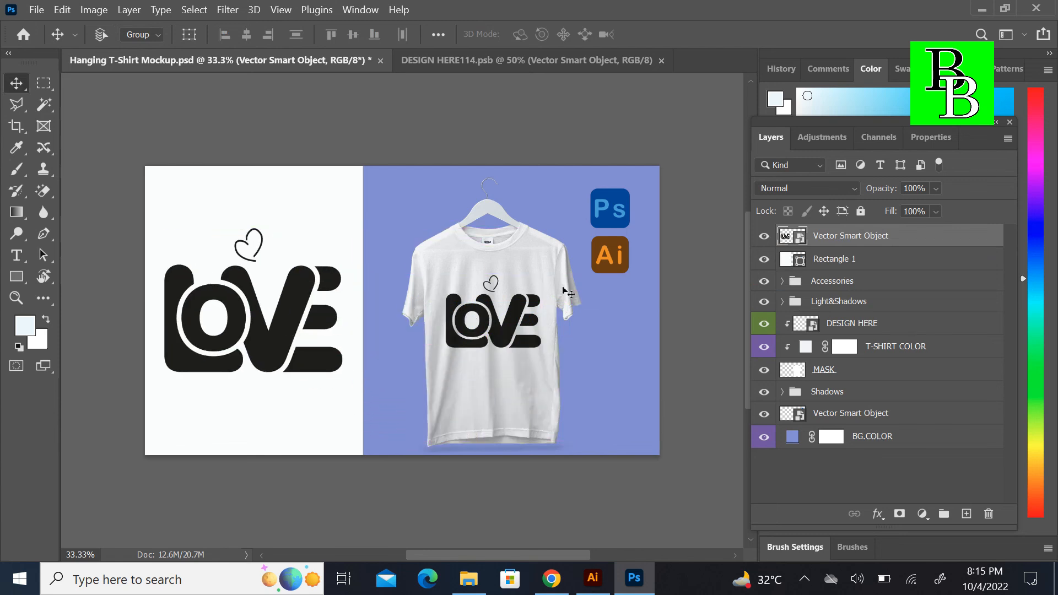
# Change the BG.COLOR fill behind the T-shirt to a dark blue-grey, about #4a4c5a
pyautogui.doubleClick(794, 438)
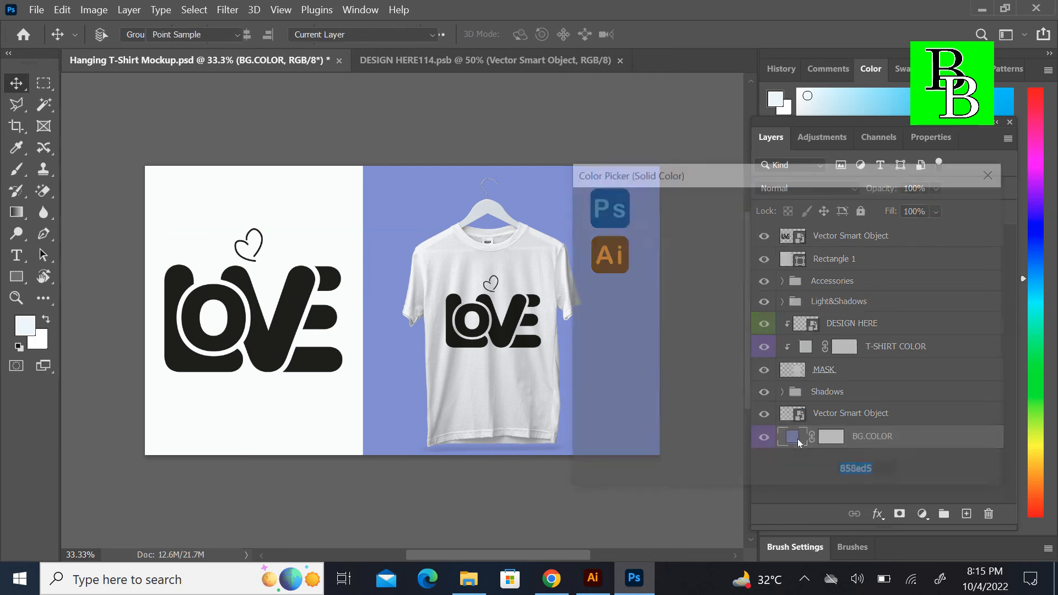
pyautogui.moveTo(613, 344); pyautogui.dragTo(618, 325)
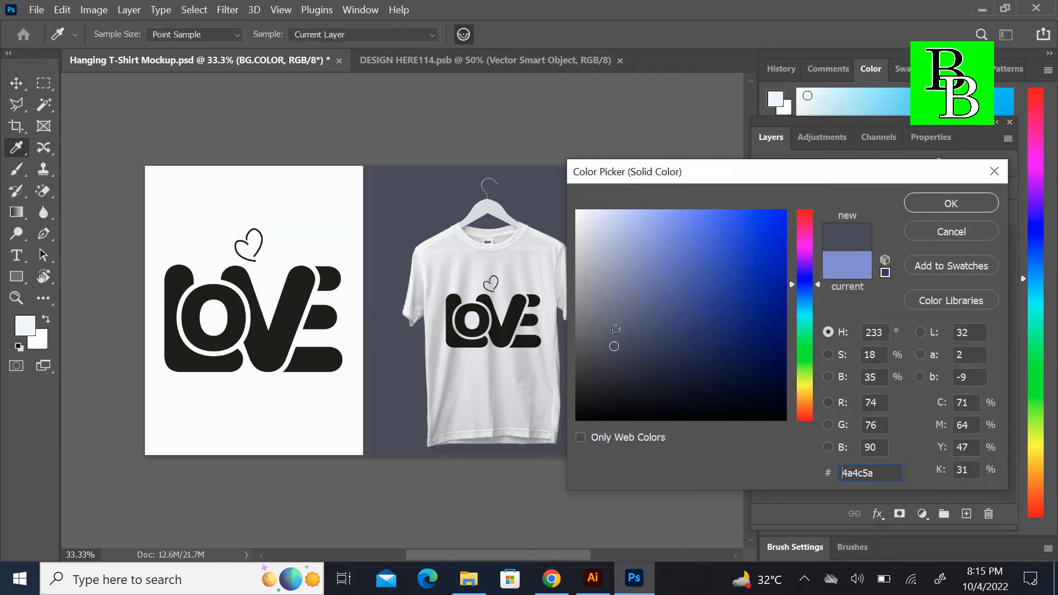